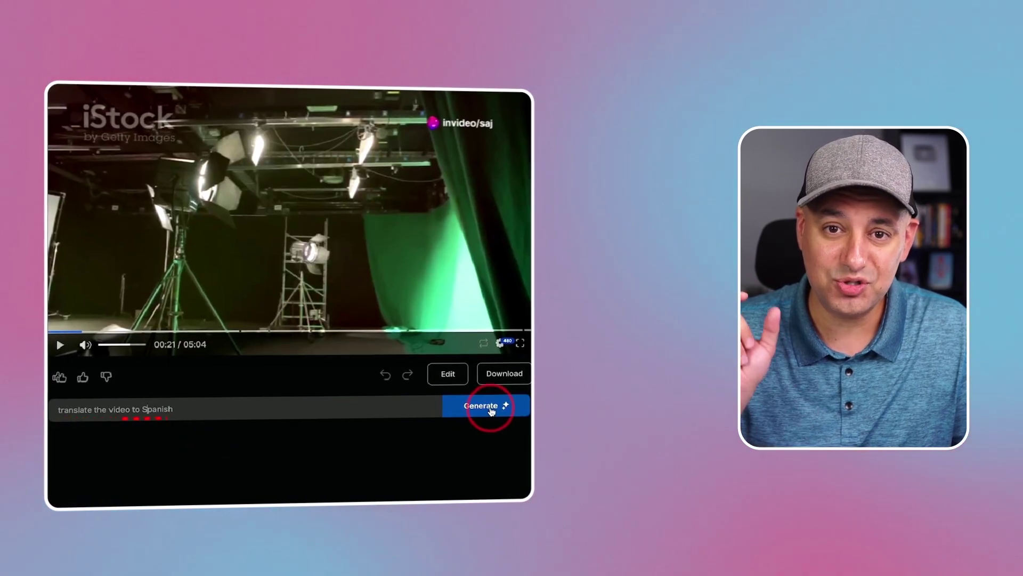
- Submit the request to translate the video into Spanish
left_click(490, 409)
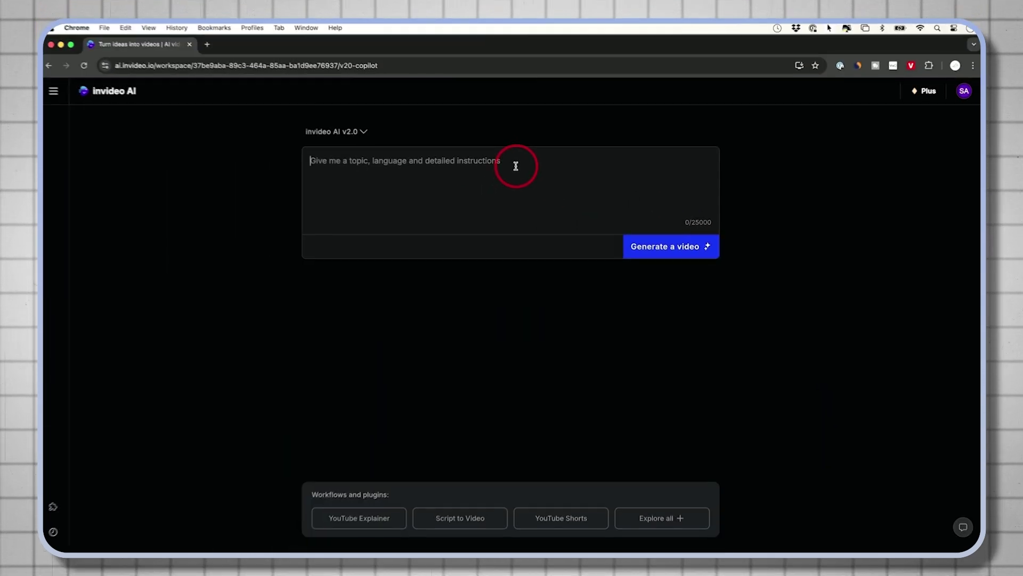
- Paste the five-minute lighting video description and generate the video from it
type("Create a five minute youtube video about how important lighting is in videos. It is one of the first things early filmmakers and YouTubers can work on to get much better output. Provide some practical ways to get great lighting on a budget. Keep the language super simple, and easy to understand. Start the video very matter-of-factly and make it progressively deranged humor as you go on. Settings: Use a young male British voice... and add subtitles.")
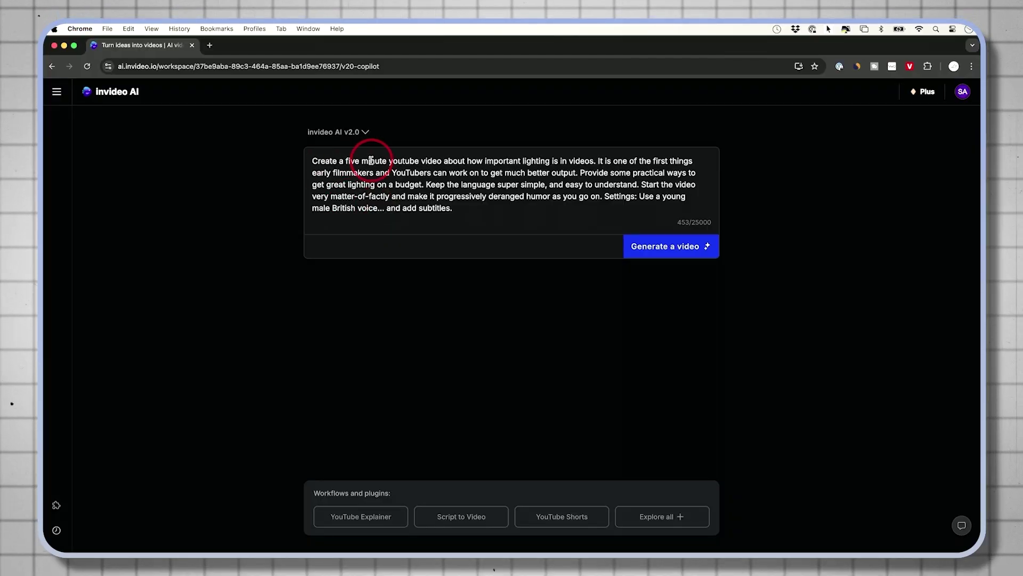
left_click(661, 246)
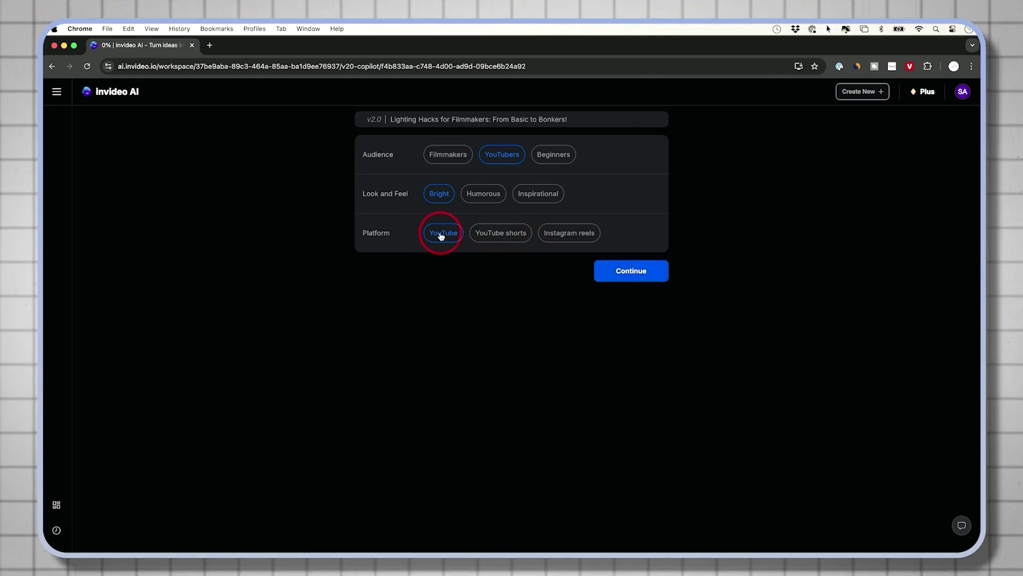
- Confirm the YouTubers audience, Bright look and YouTube platform to start generation
left_click(631, 273)
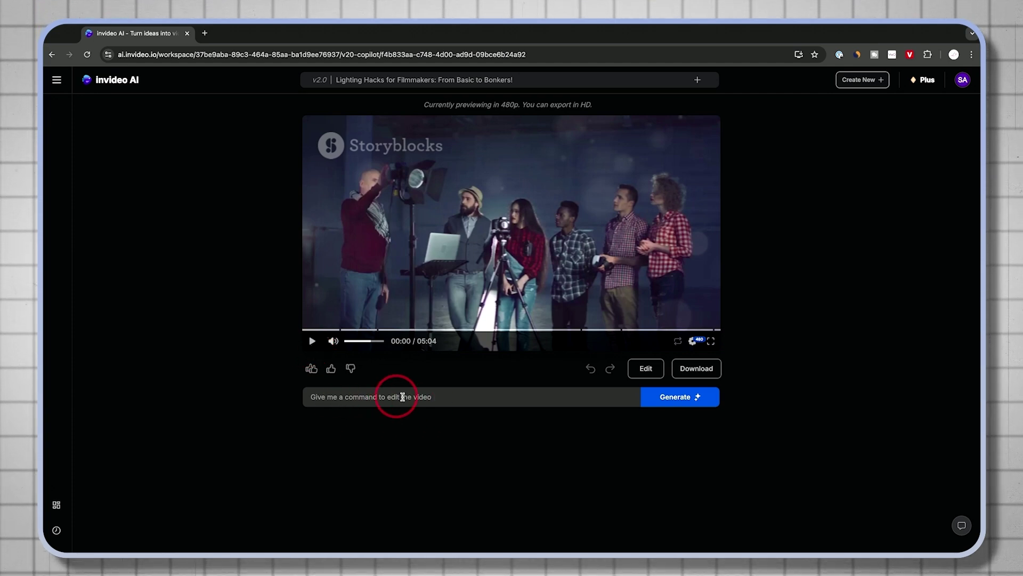
- Play the generated 'Lighting Hacks for Filmmakers' video in the preview player
left_click(312, 342)
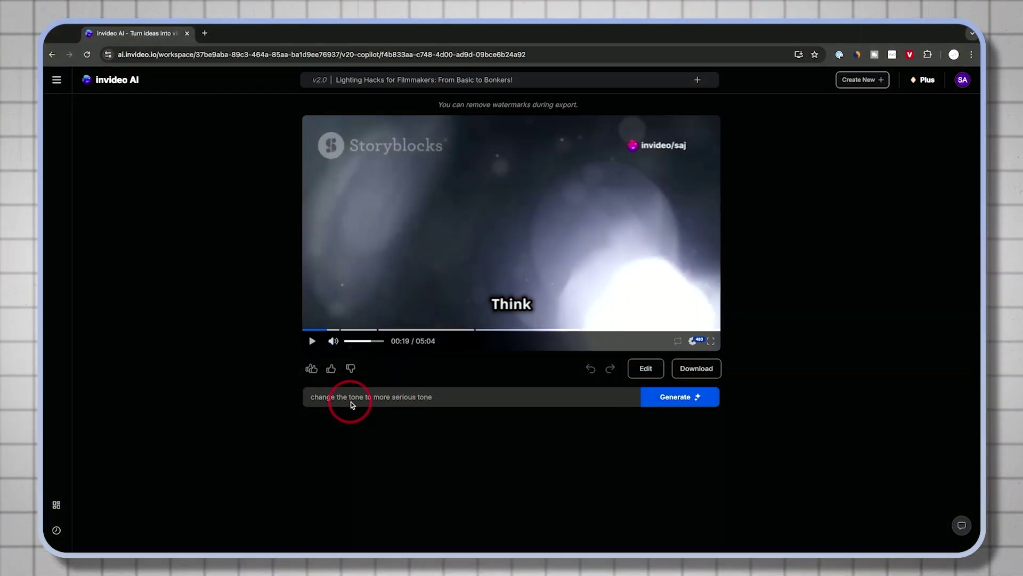
- Submit 'change the tone to more serious tone' and pause the updated preview
left_click(664, 398)
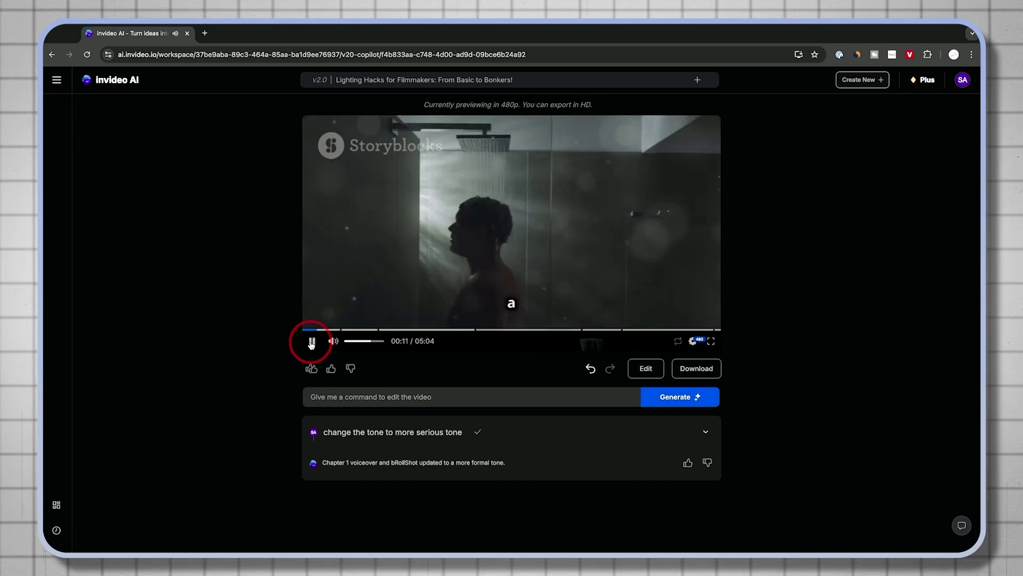
left_click(312, 342)
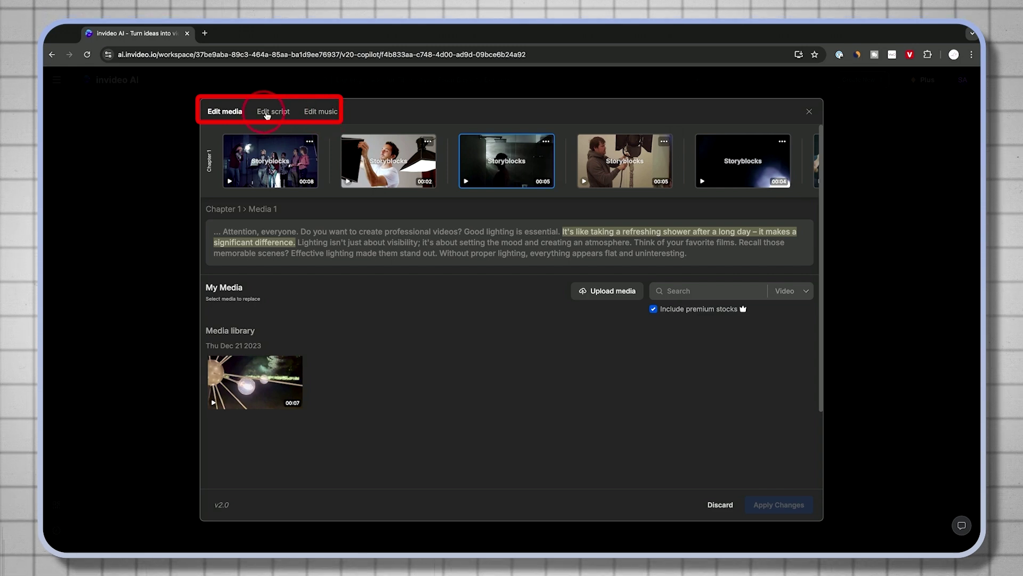
- Delete 'Attention, everyone.' from the first line of the script
left_click(267, 113)
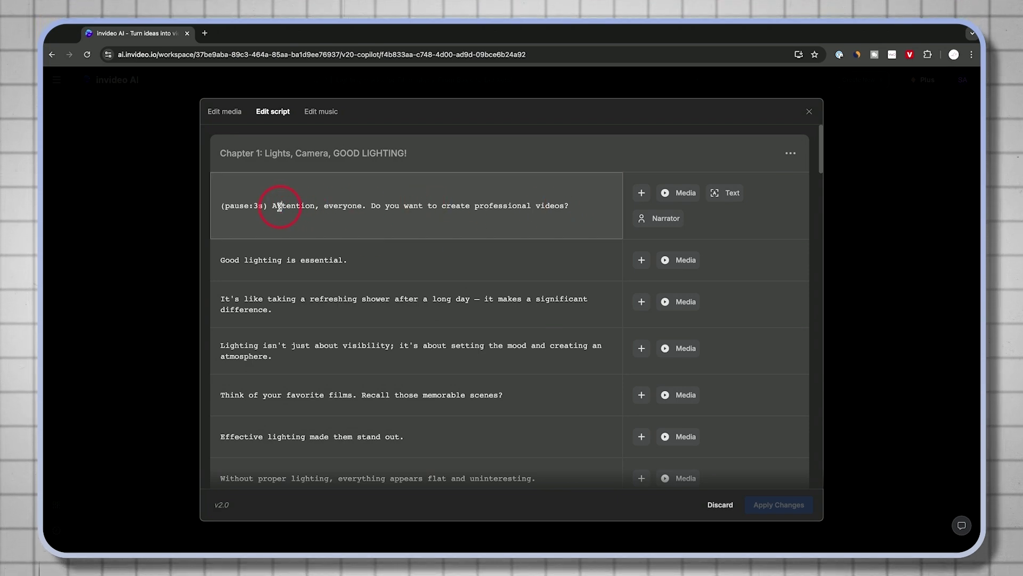
left_click_drag(273, 206, 374, 203)
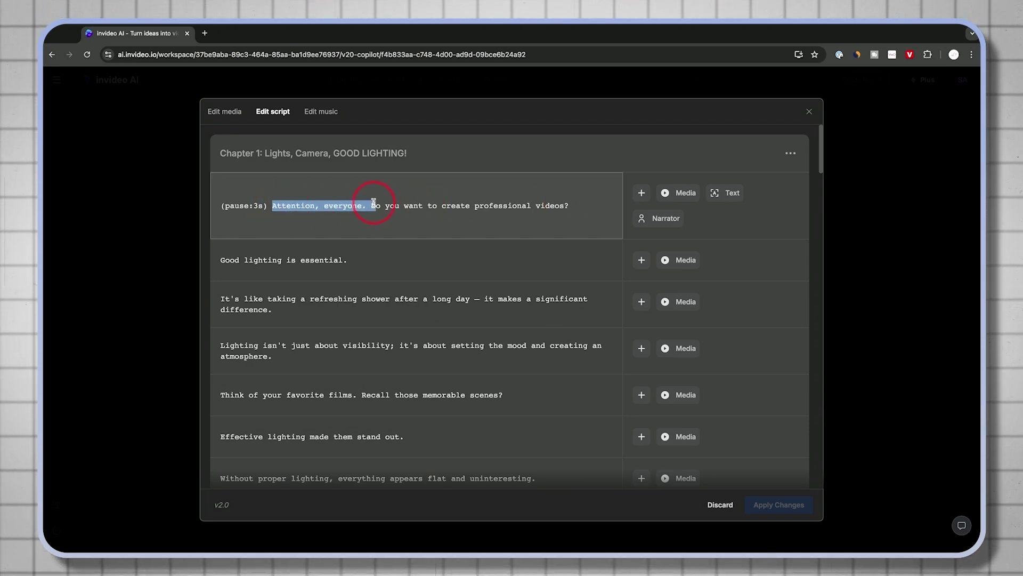
key("BackSpace")
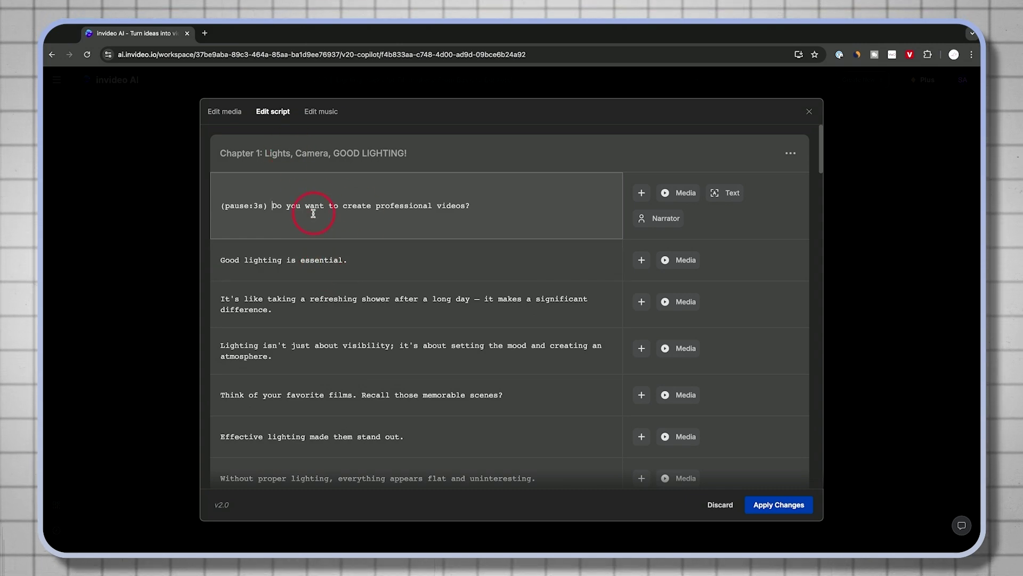
- Check the first line's media keywords, title text and Narrator speaker, then apply the changes
left_click(680, 197)
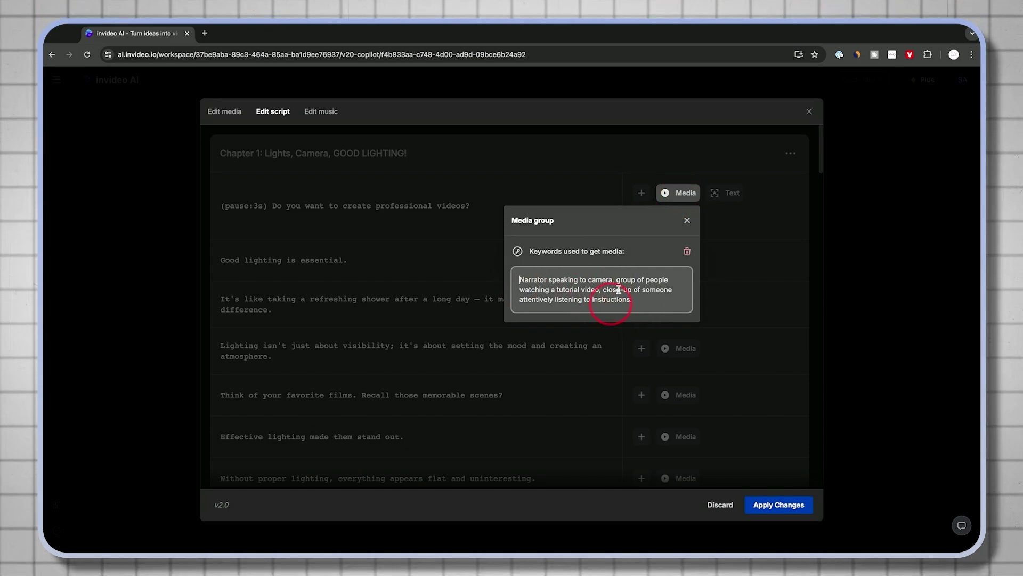
left_click(664, 195)
left_click(726, 197)
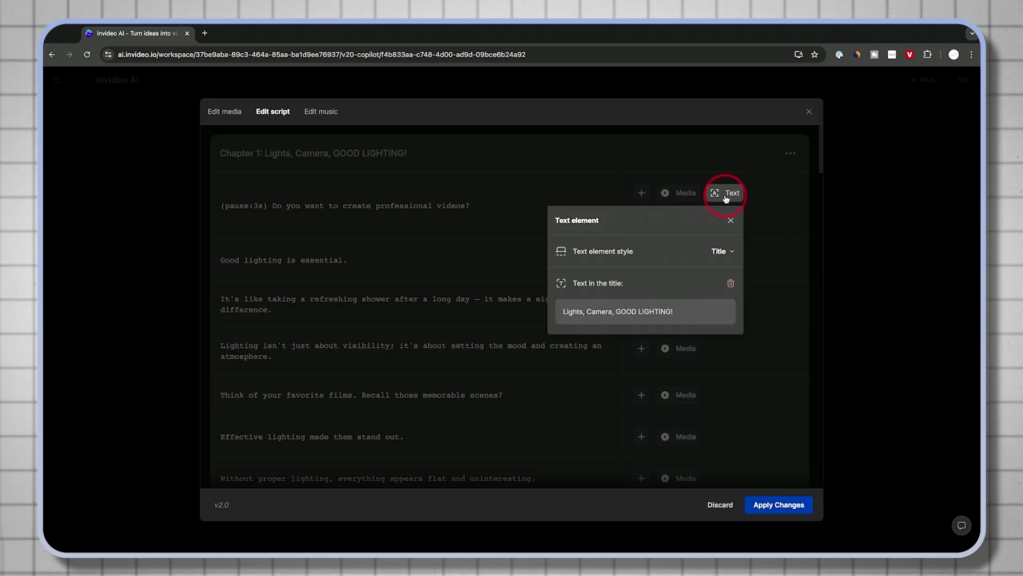
left_click(574, 311)
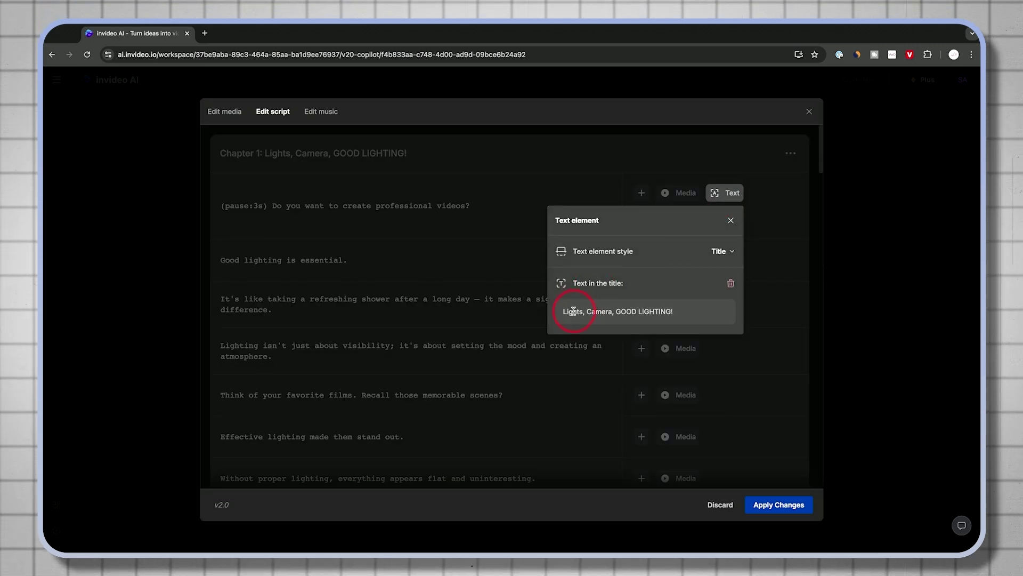
left_click(712, 193)
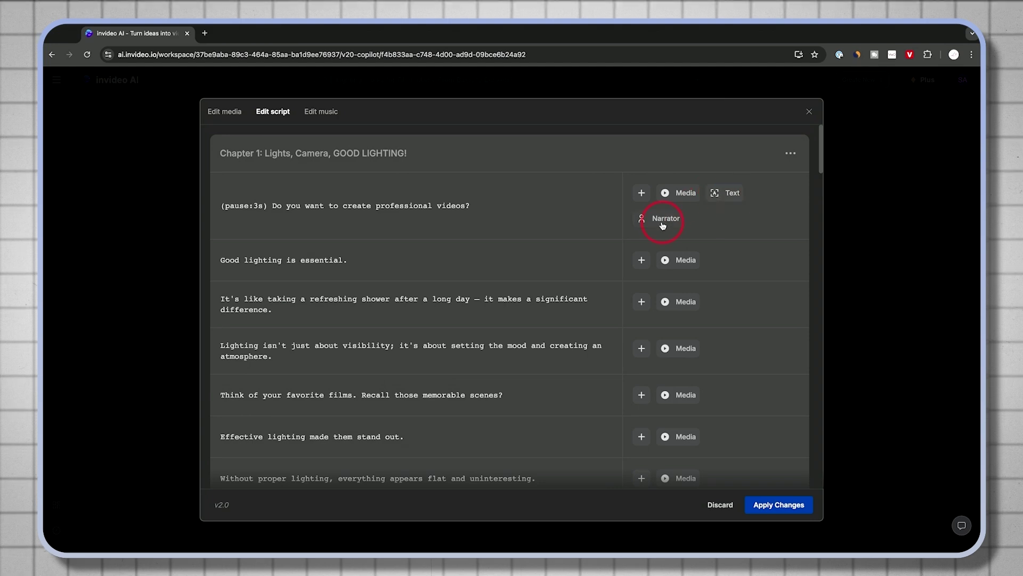
left_click(663, 223)
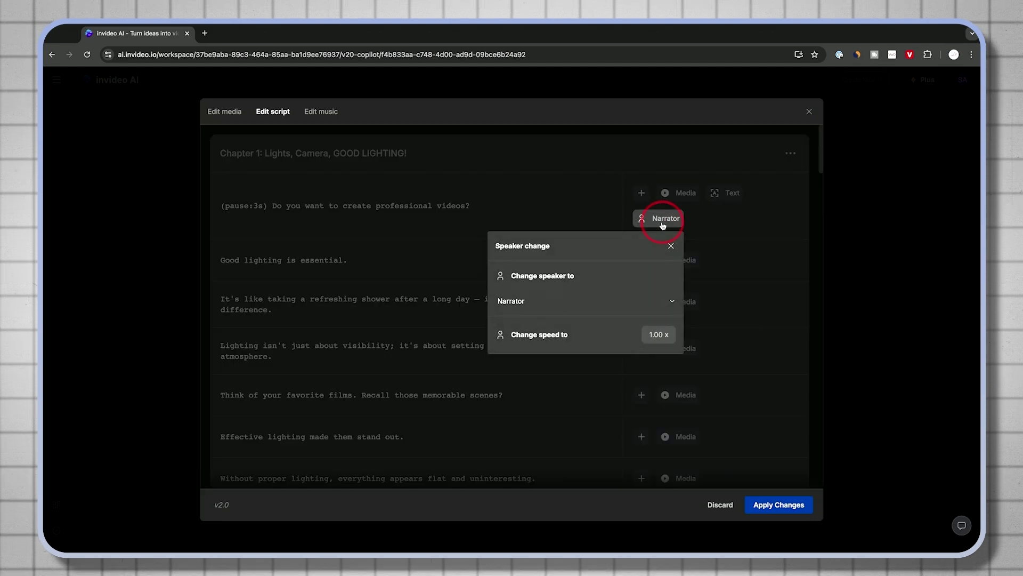
left_click(673, 302)
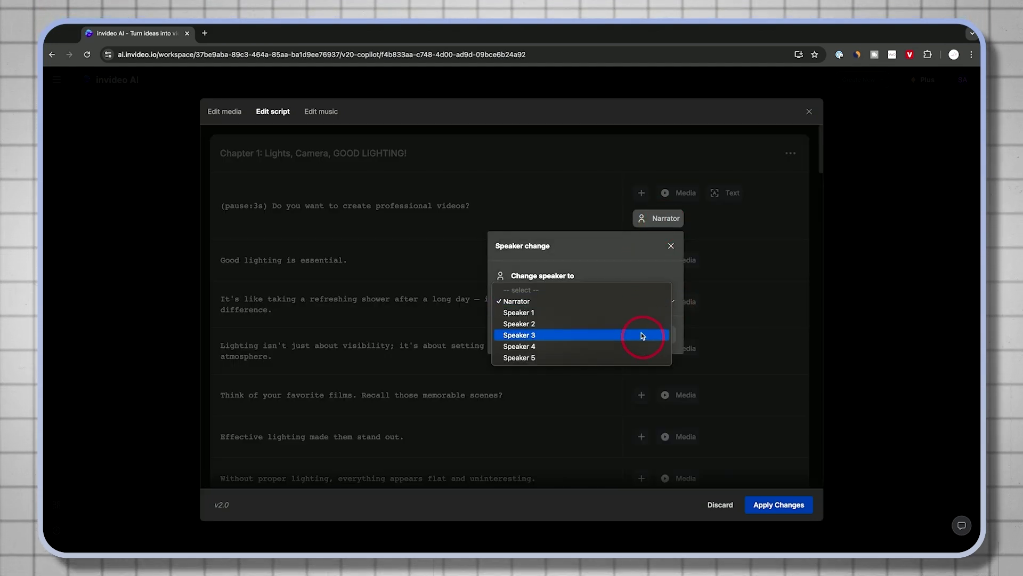
left_click(630, 260)
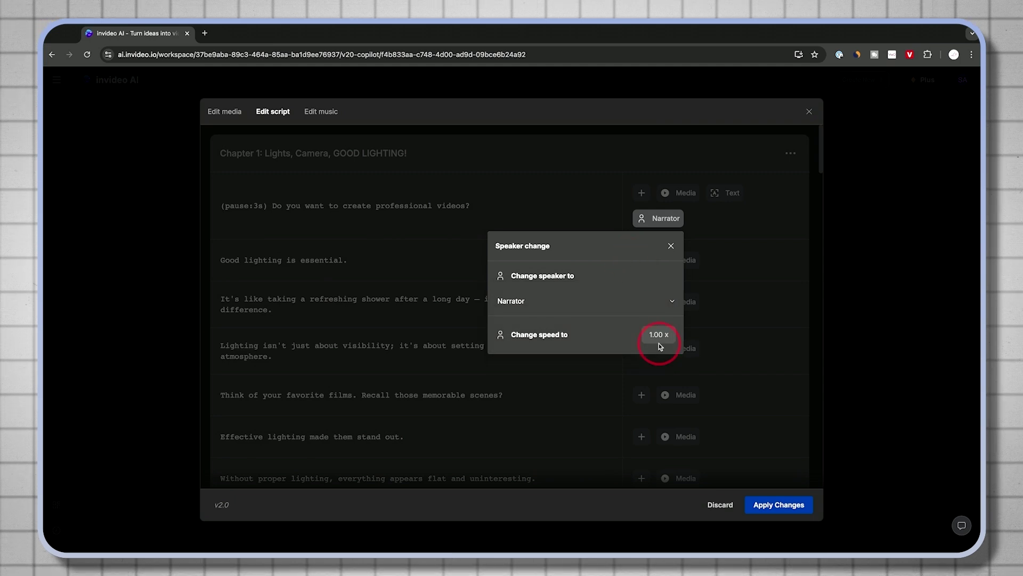
left_click(718, 222)
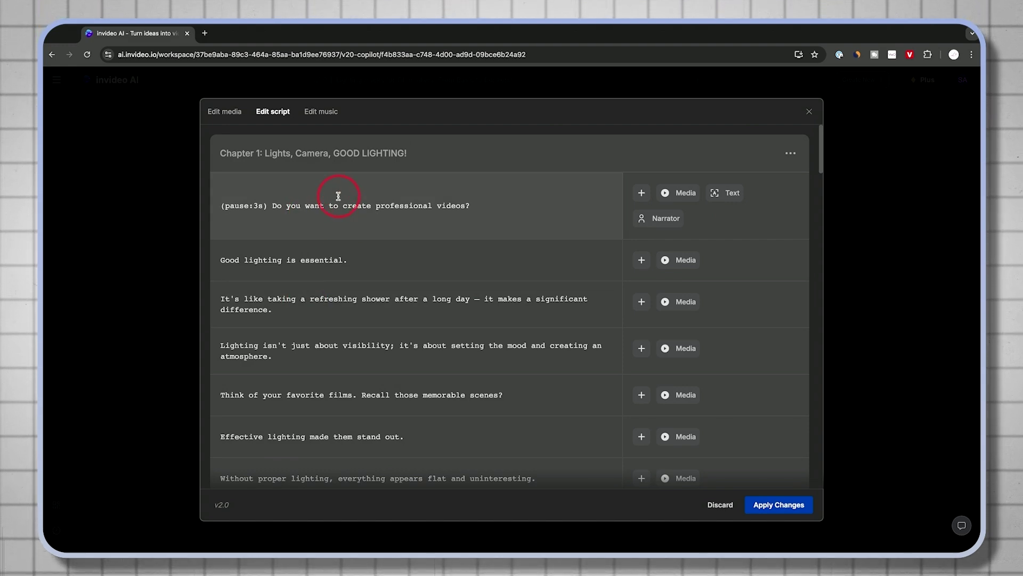
left_click(784, 504)
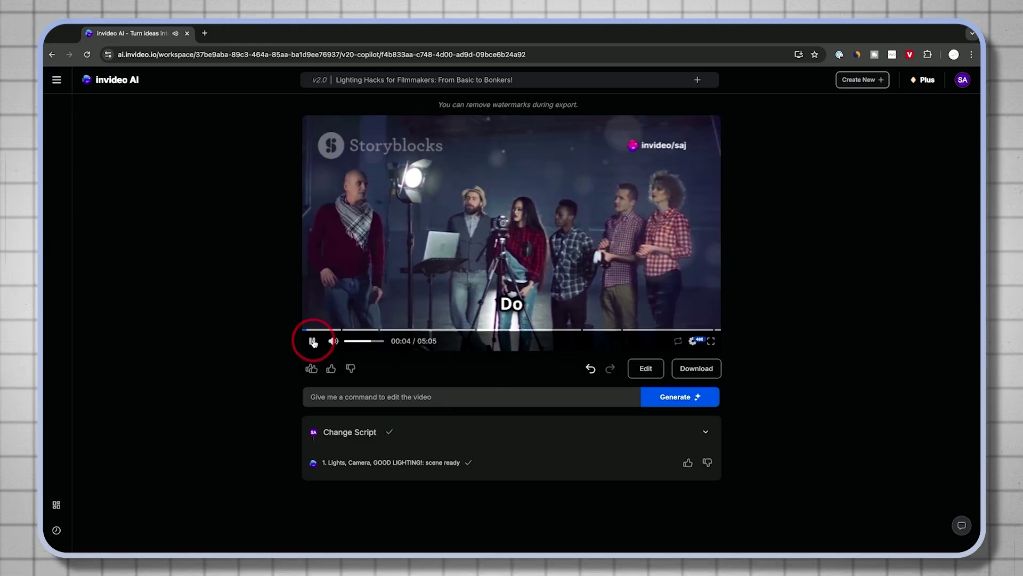
- Pause the regenerated video and show its clips chapter by chapter in Edit media
left_click(314, 341)
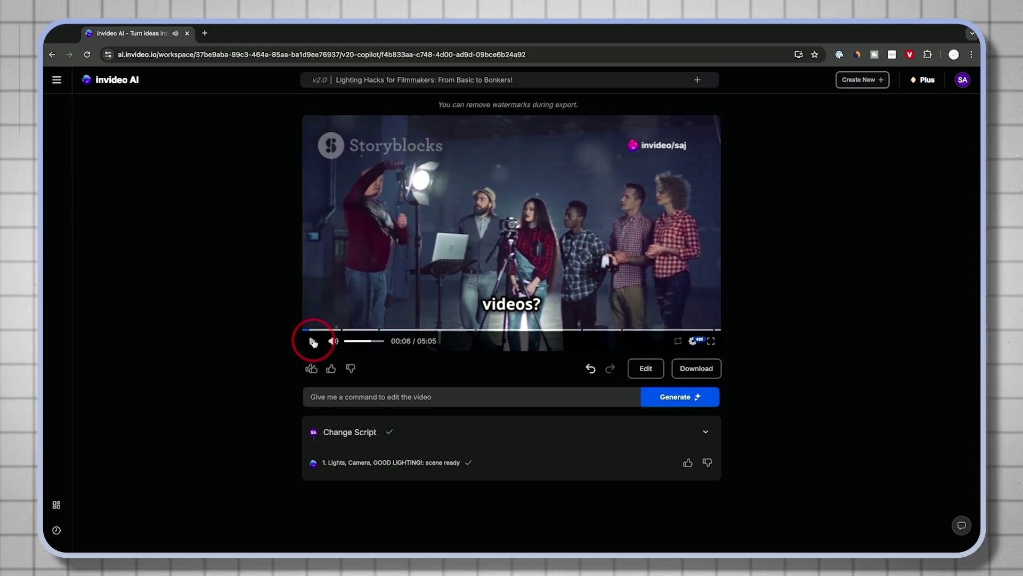
left_click(646, 369)
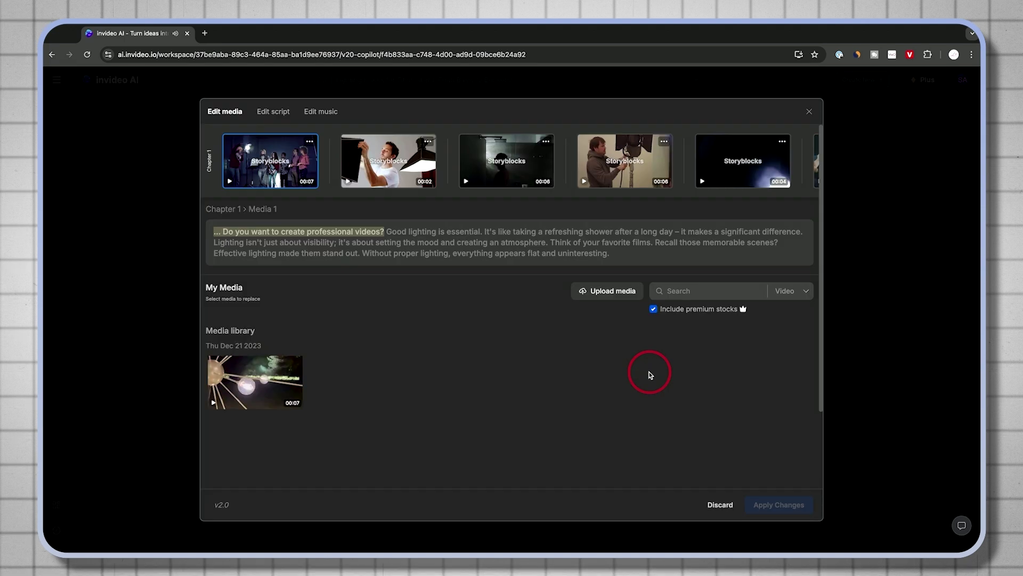
left_click(311, 118)
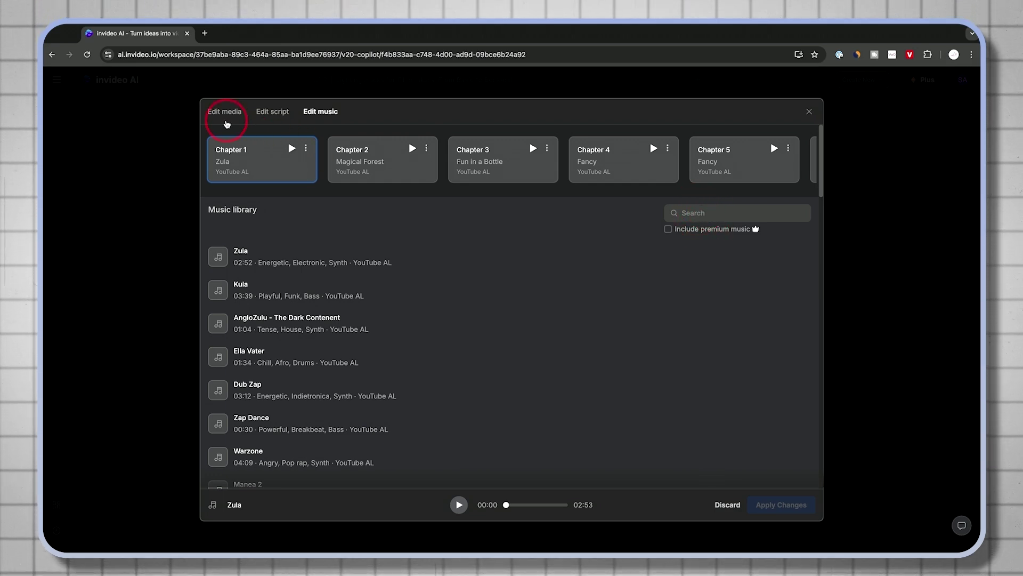
left_click(226, 123)
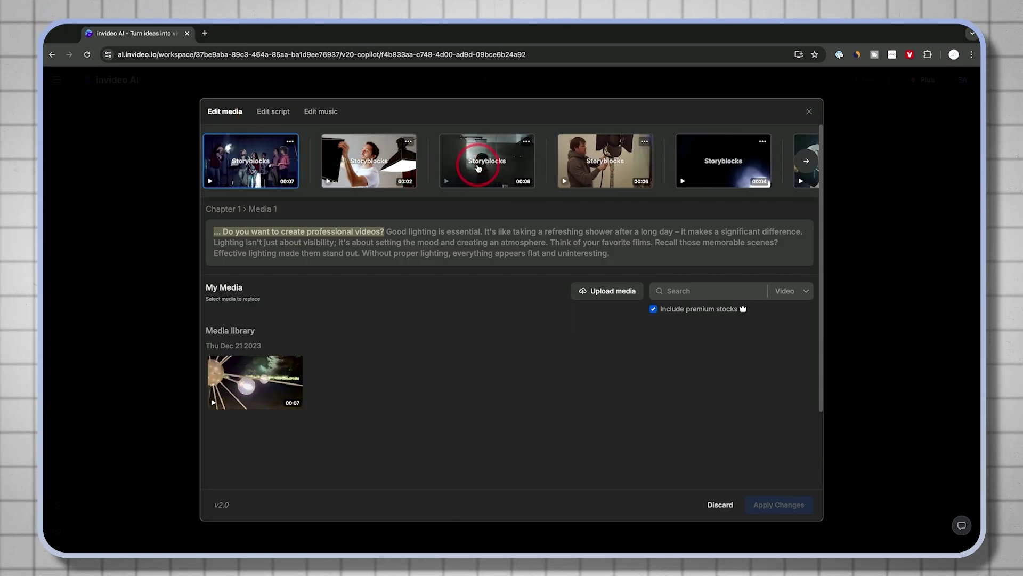
- Select the Chapter 1 clip behind 'Effective lighting made them stand out.'
scroll(469, 168, "right", 5)
scroll(478, 168, "right", 3)
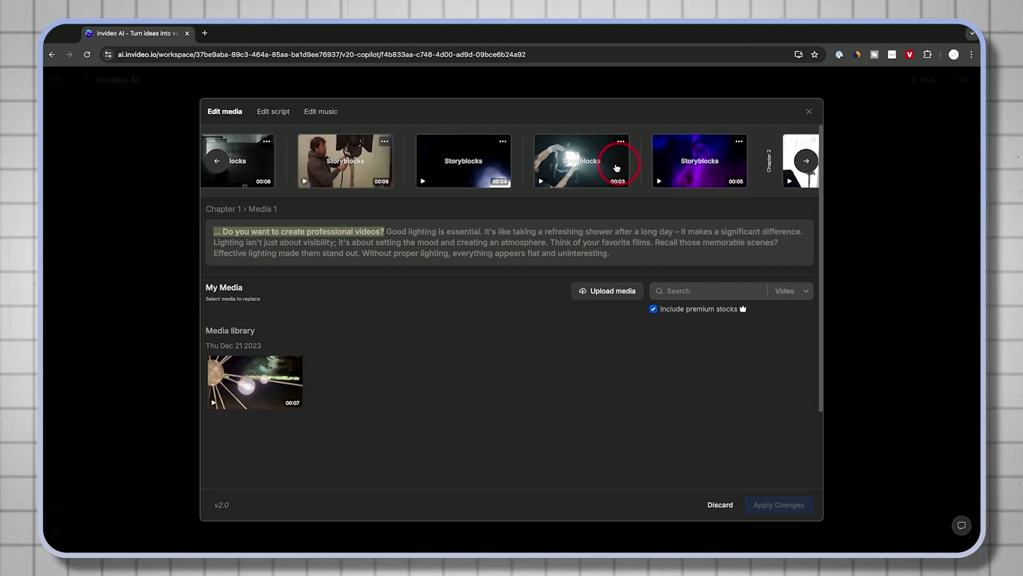
scroll(617, 168, "right", 2)
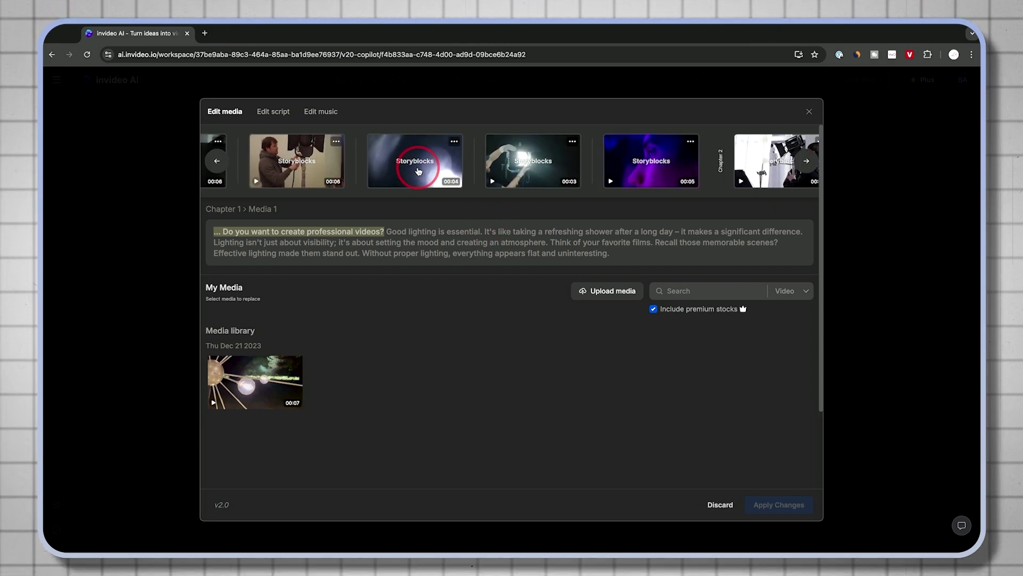
left_click(535, 170)
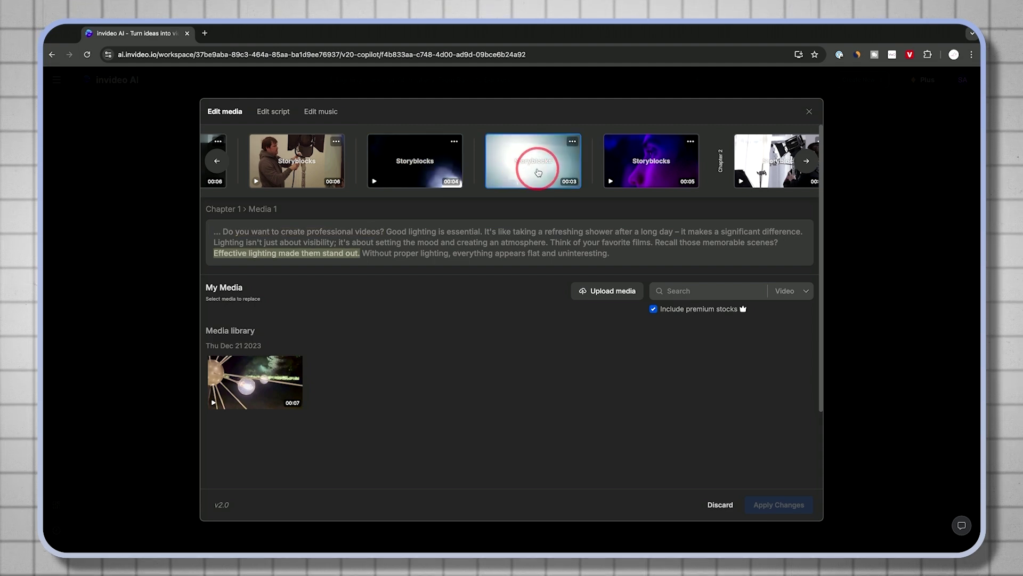
left_click(229, 257)
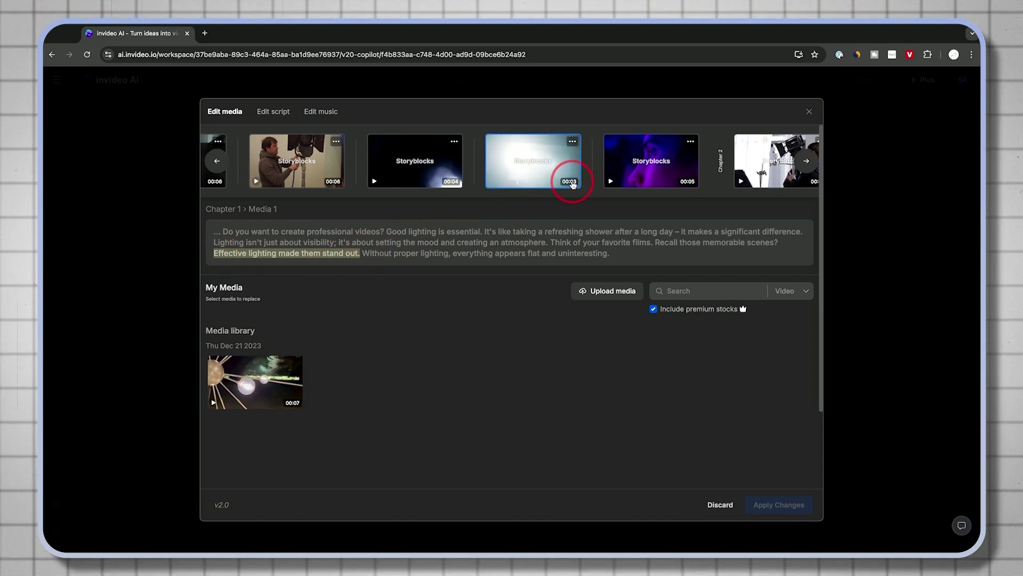
- Search stock videos for 'video lighting', replace with the 00:29 clip and apply
left_click(684, 293)
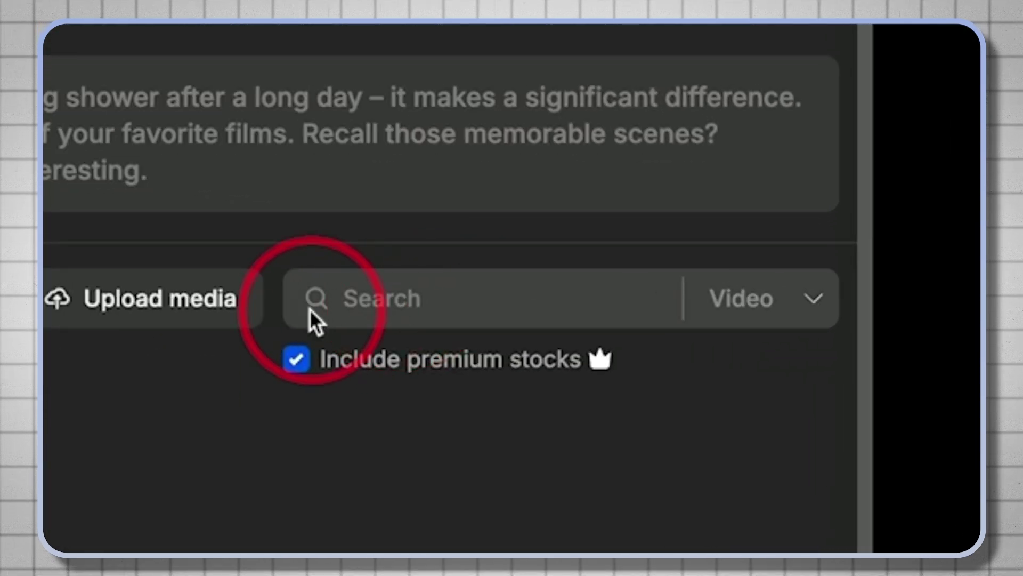
type("video lighting")
left_click(773, 306)
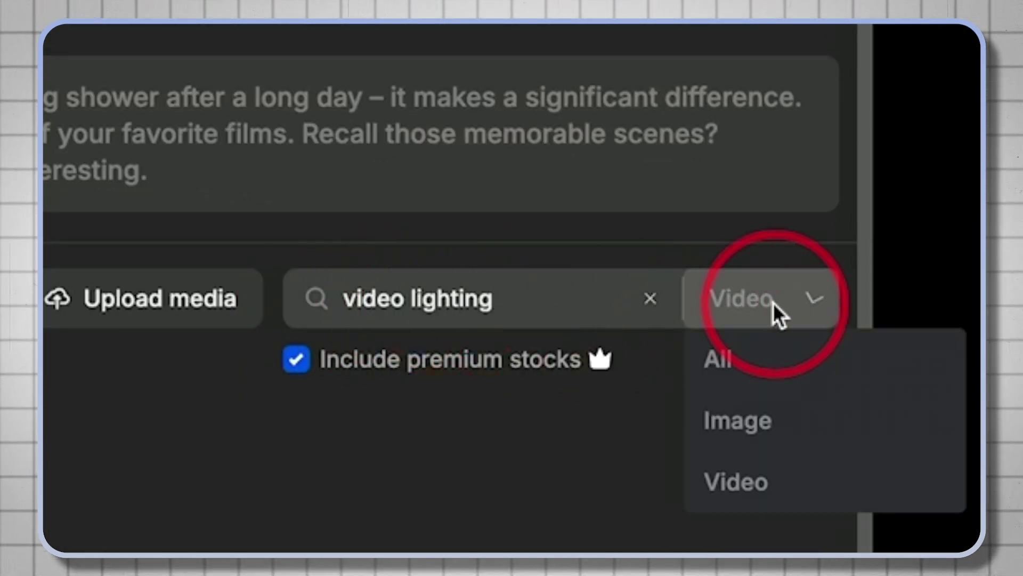
left_click(749, 304)
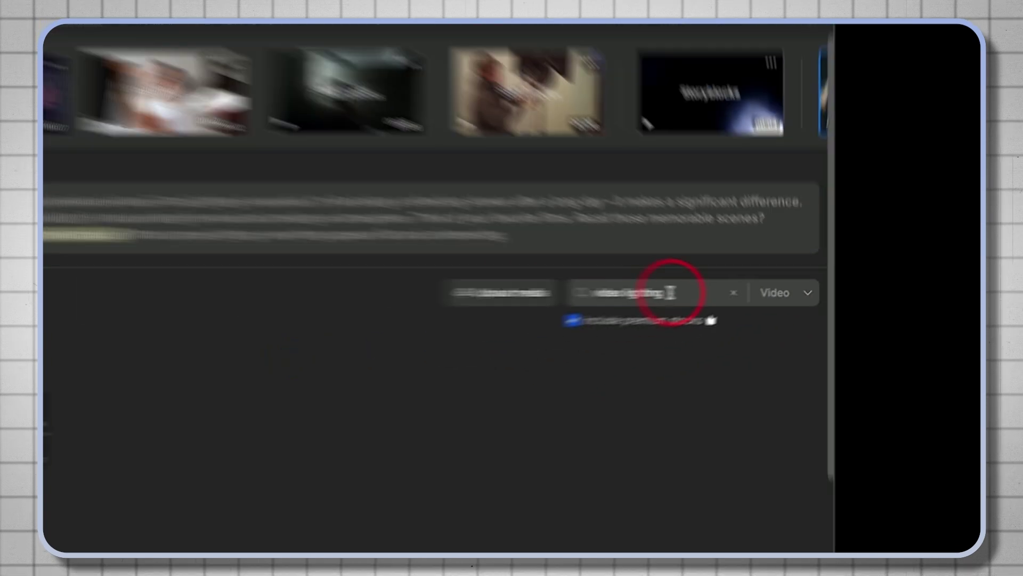
key("Return")
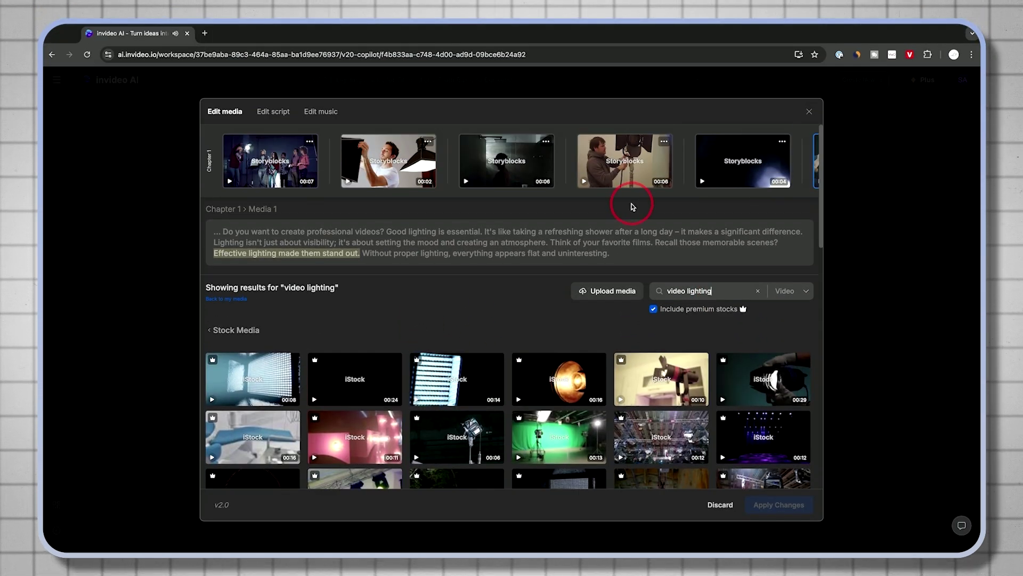
scroll(528, 339, "down", 2)
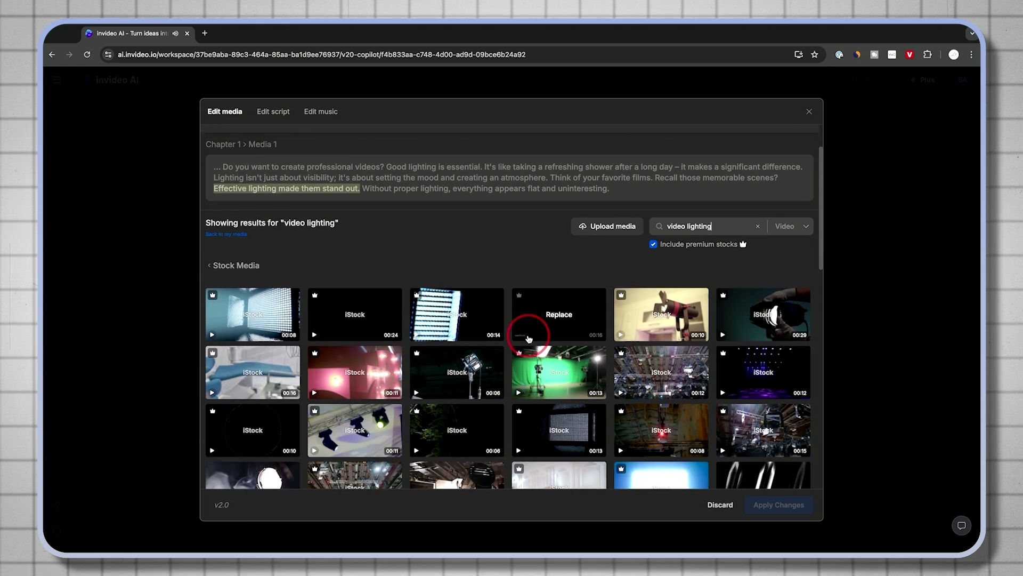
mouse_move(805, 324)
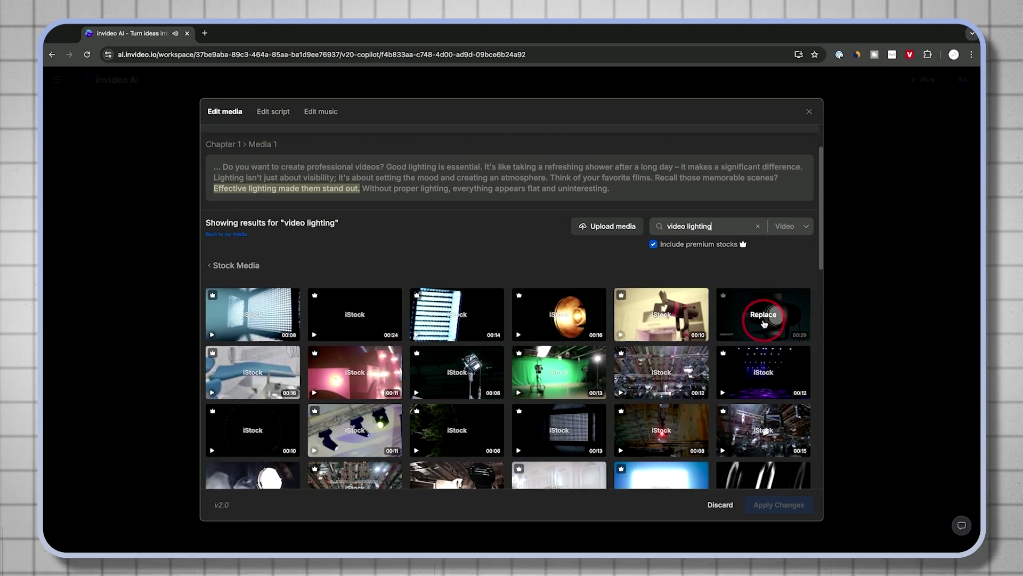
left_click(760, 316)
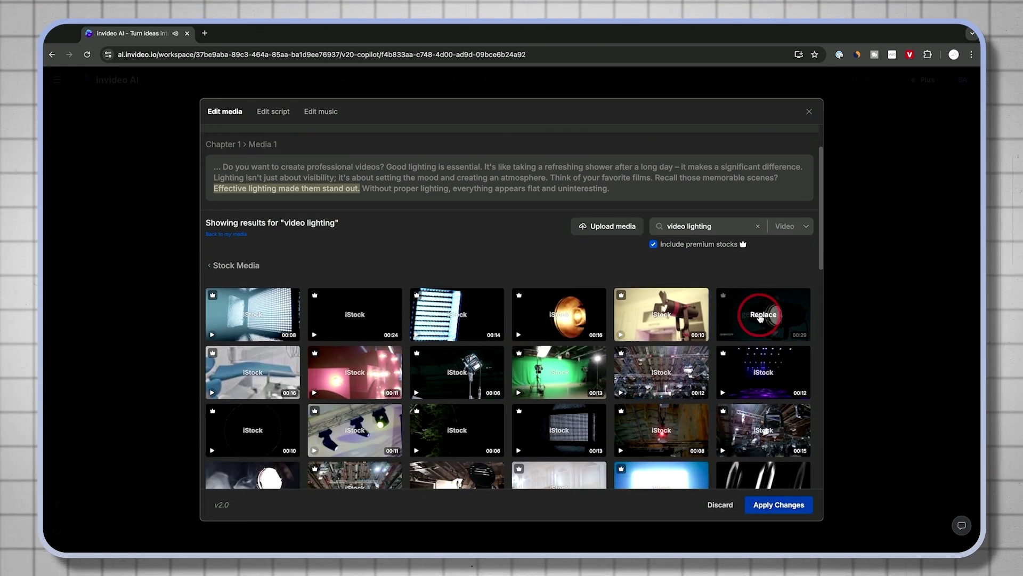
left_click(778, 505)
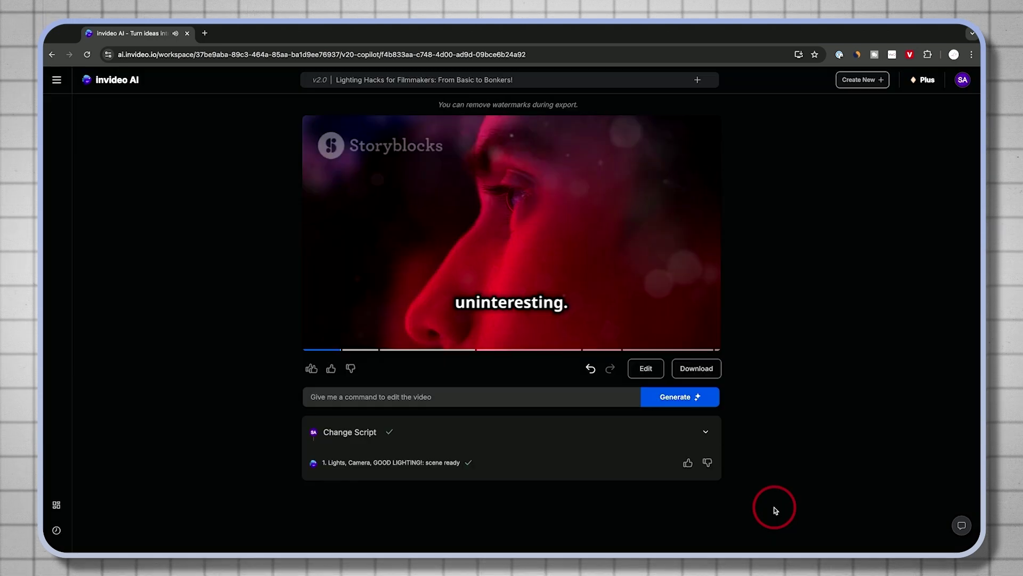
left_click(531, 161)
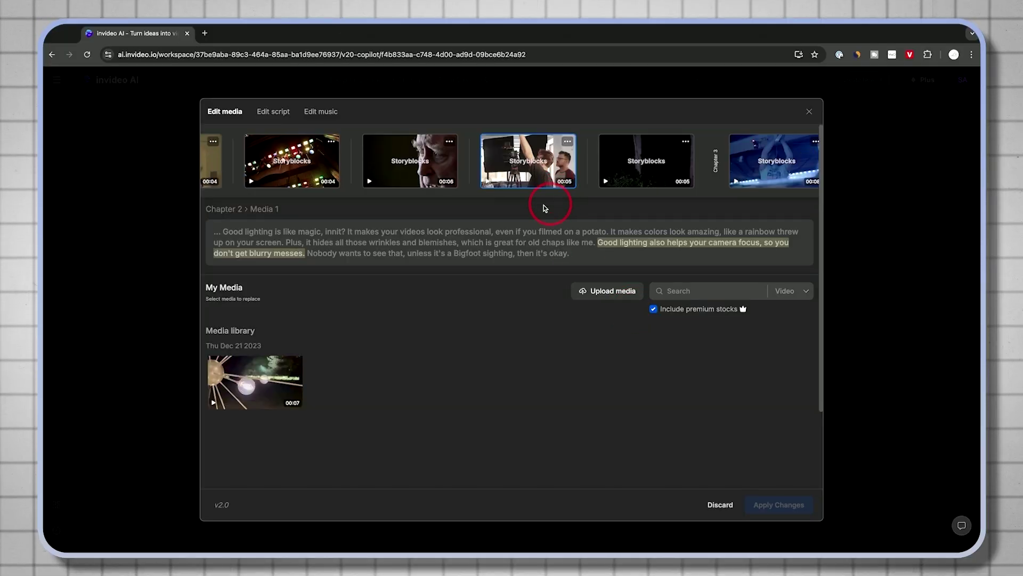
- Scroll through Chapter 2's clips and bring up the video's download settings
scroll(600, 168, "right", 4)
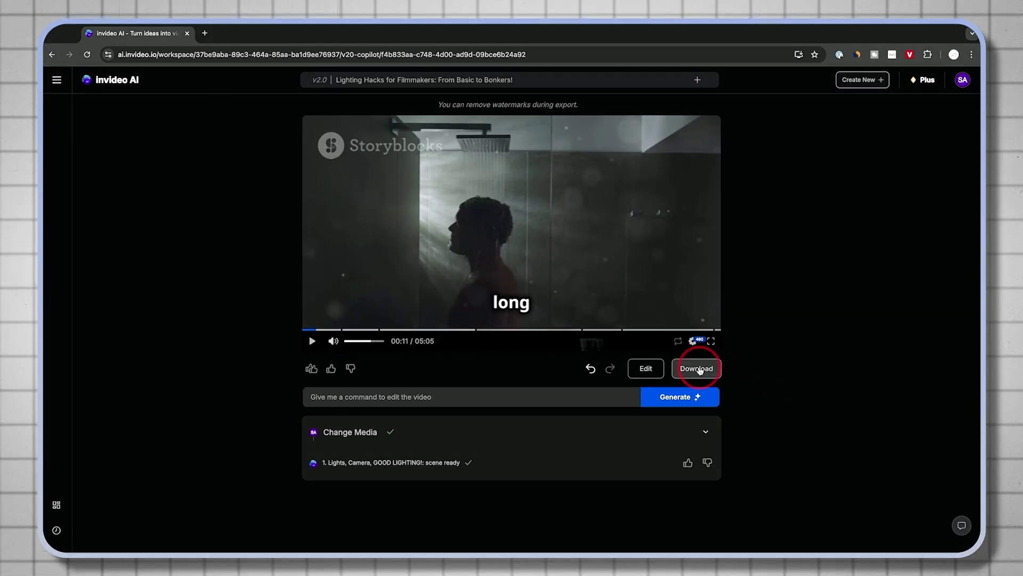
left_click(700, 370)
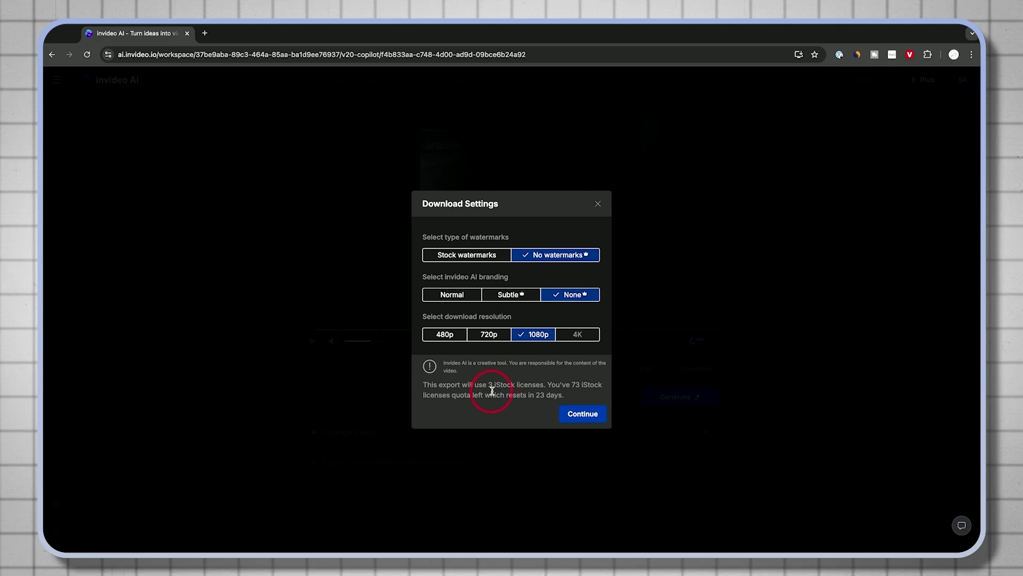
- Start the 1080p export with no watermarks and no invideo branding
left_click(584, 415)
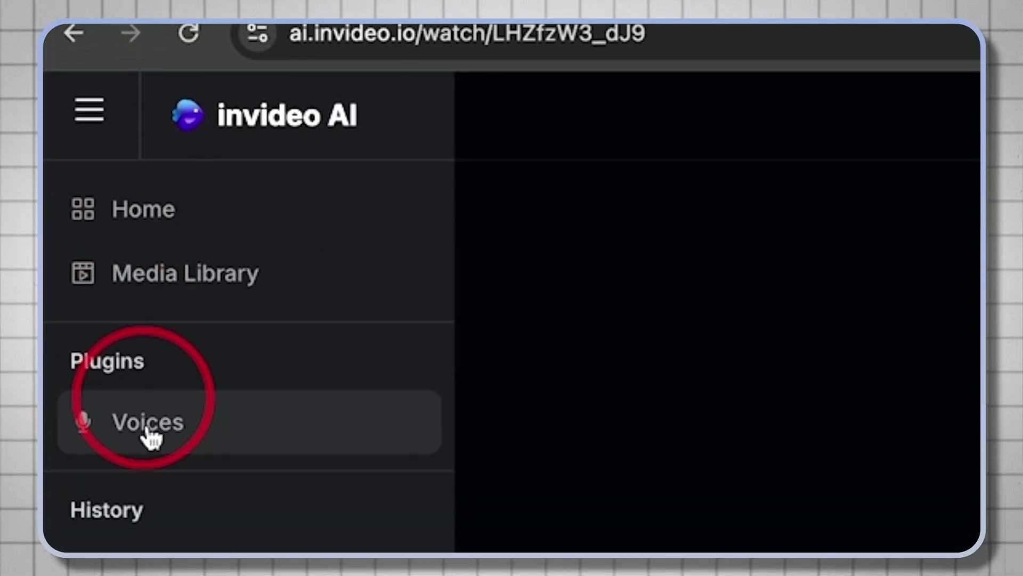
- Open the Voices page under Plugins to find the saved custom cloned voice
left_click(153, 362)
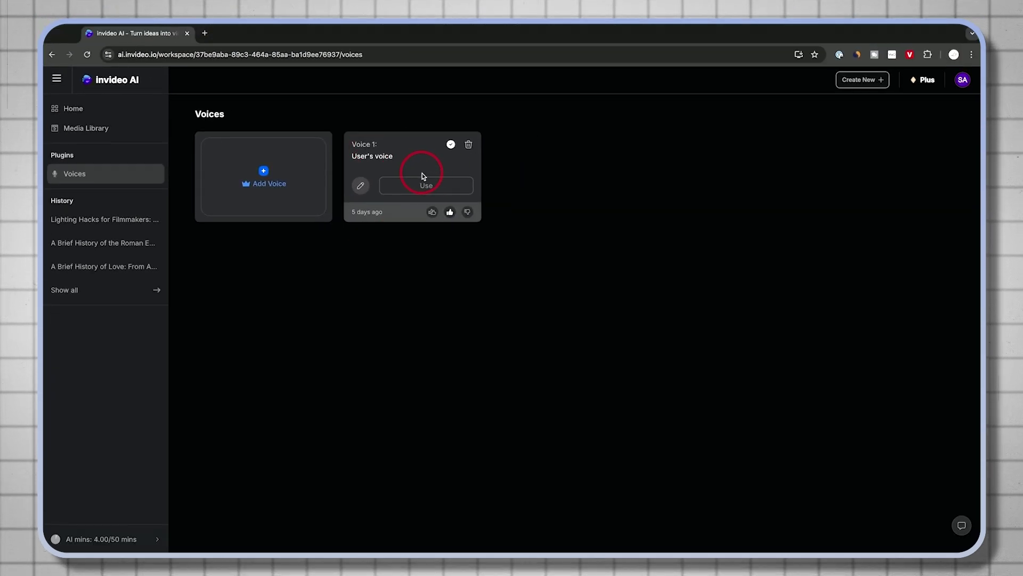
left_click(263, 188)
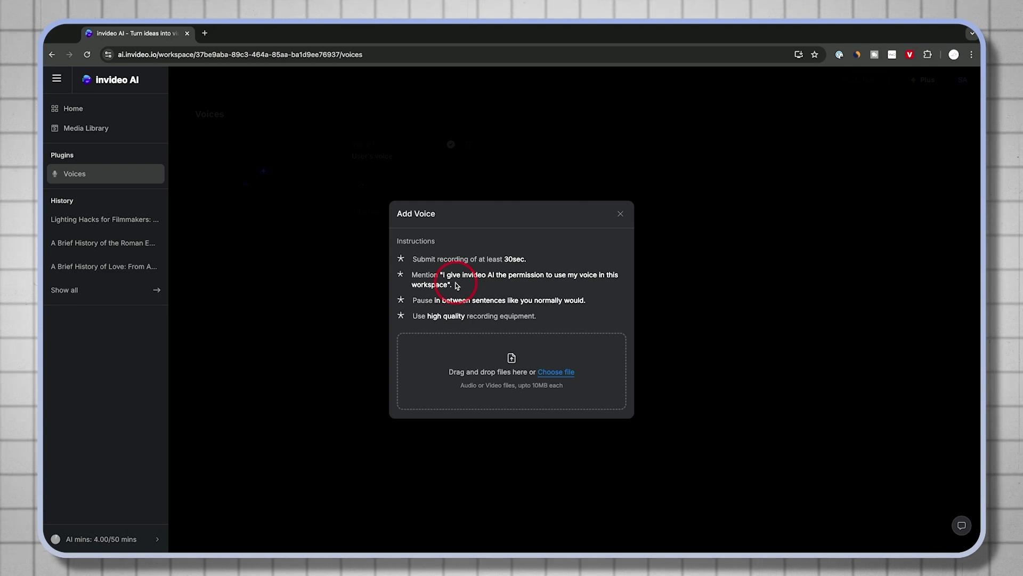
key("Escape")
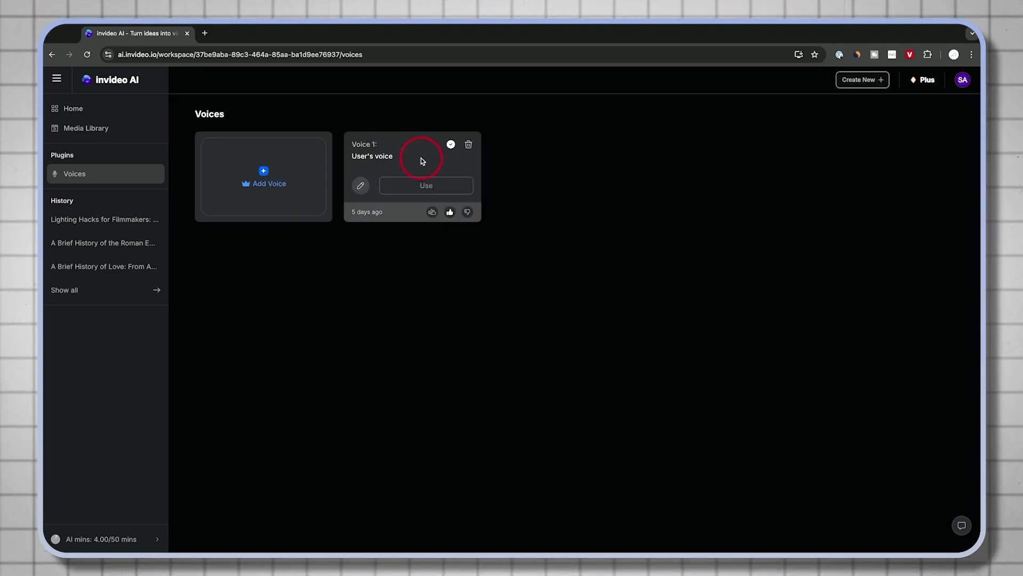
left_click(418, 188)
- Paste the five-minute lighting-tips prompt above the cloned-voice Settings block
left_click_drag(313, 162, 487, 180)
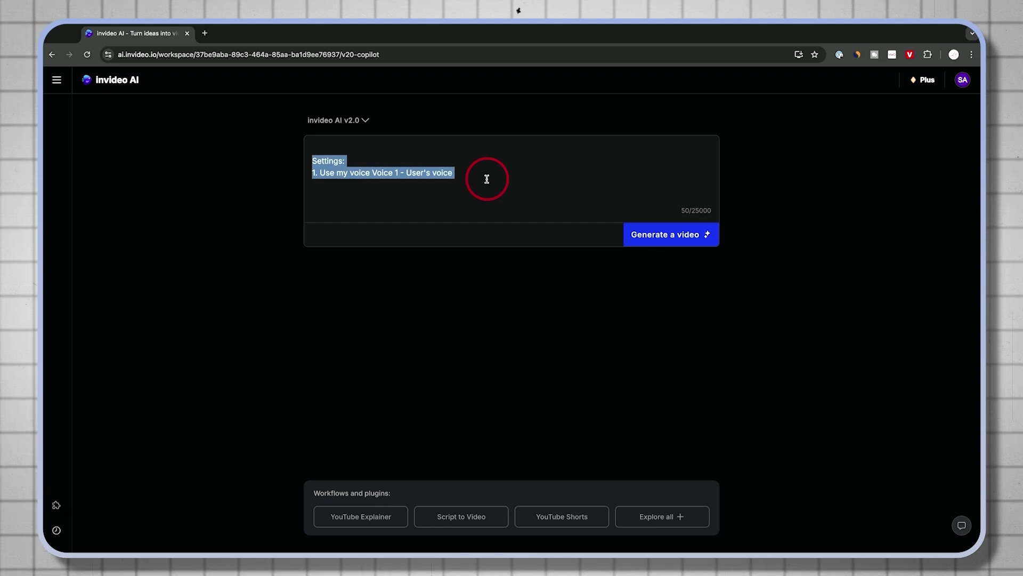
left_click(329, 148)
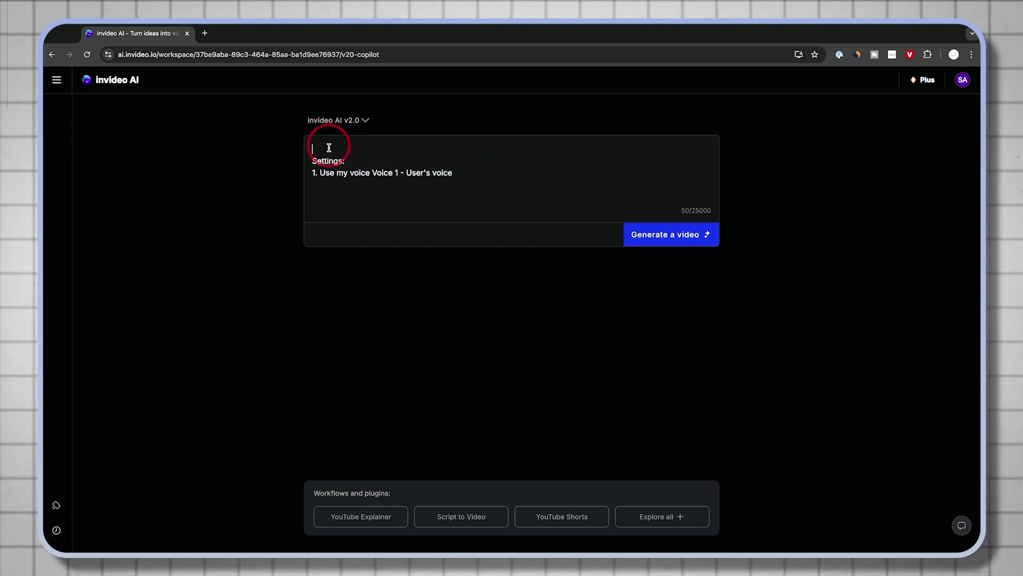
left_click_drag(312, 160, 489, 178)
key("ctrl+c")
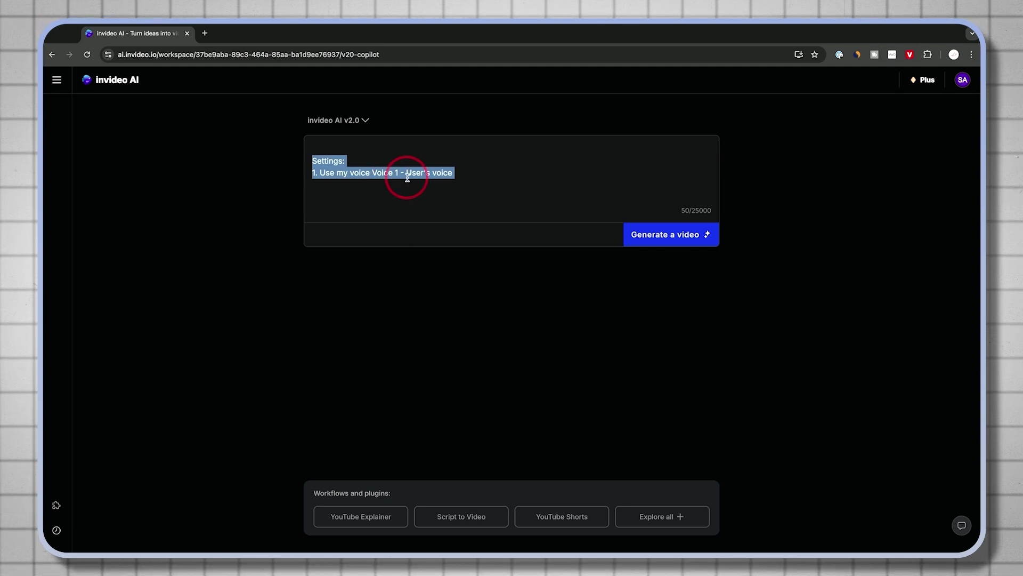
left_click(344, 146)
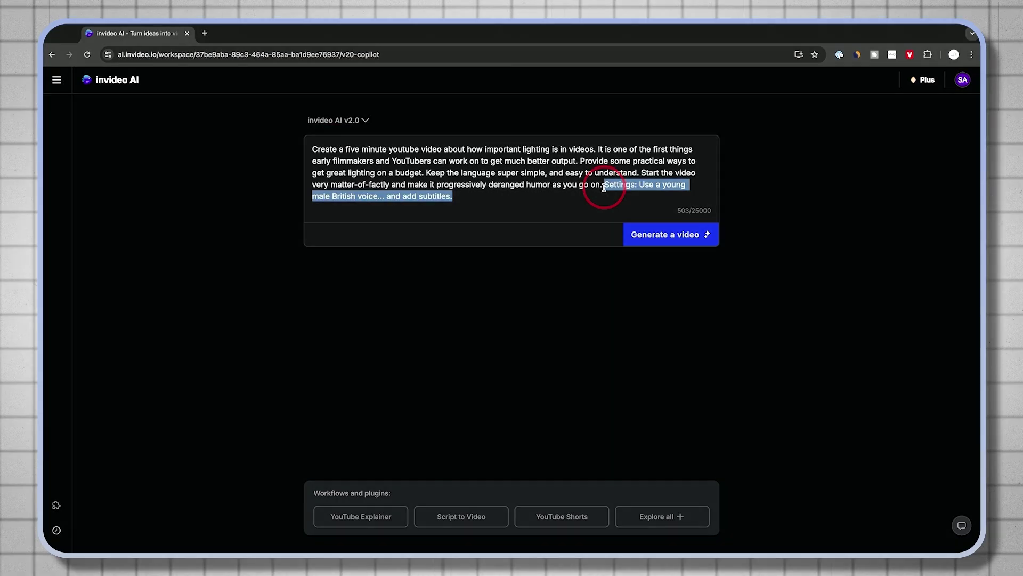
key("BackSpace")
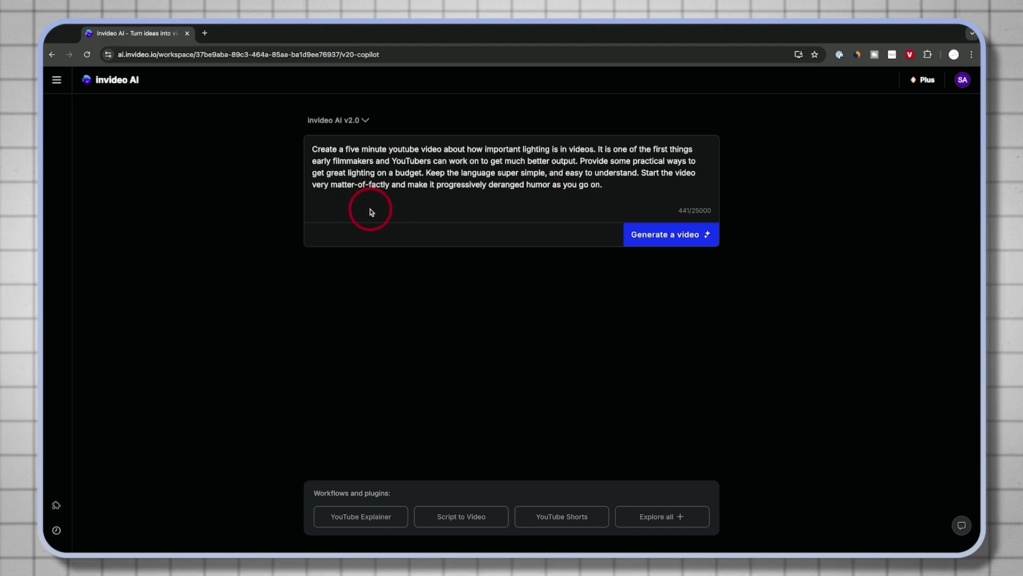
key("ctrl+v")
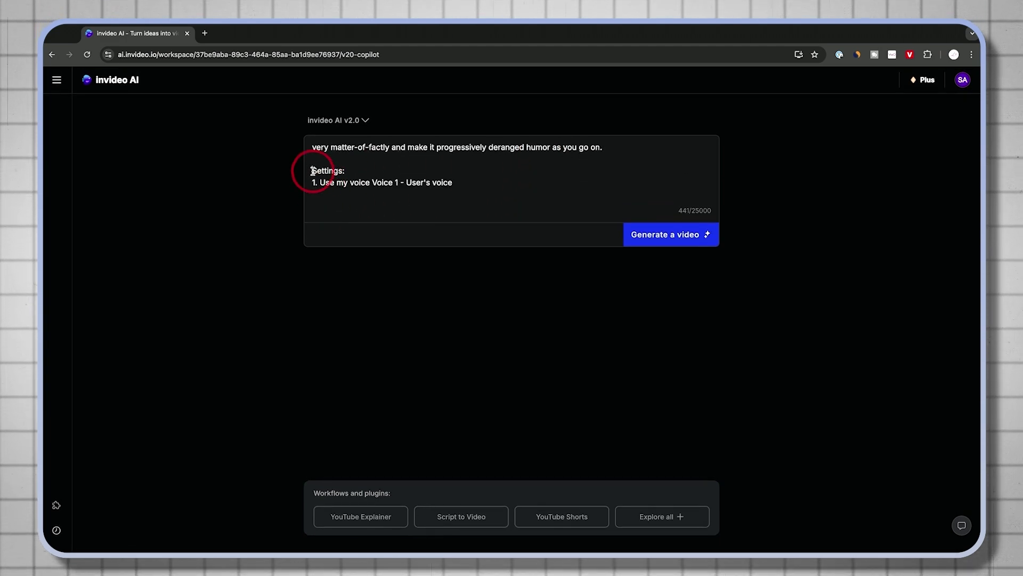
key("BackSpace")
key("BackSpace")
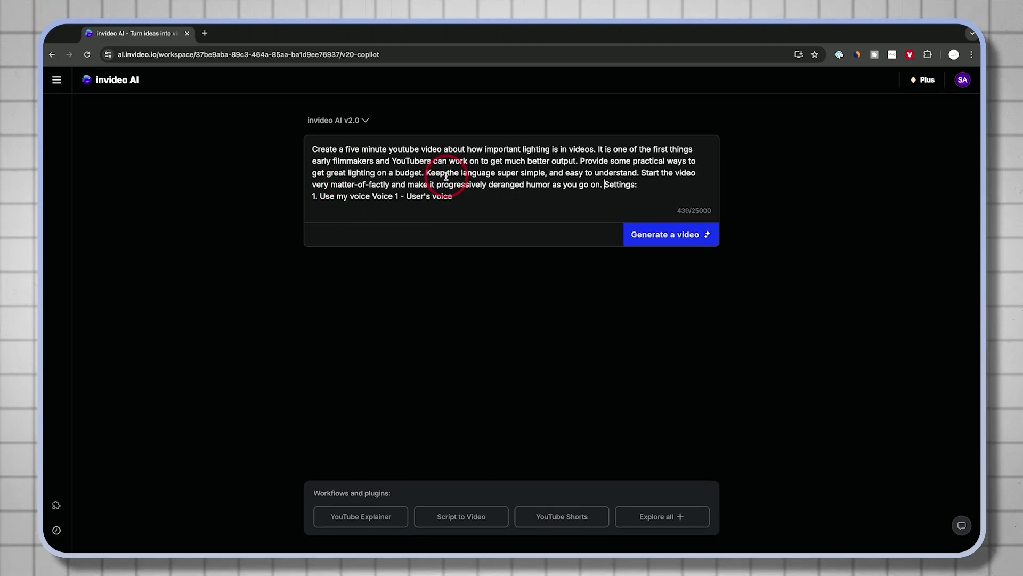
key("Return")
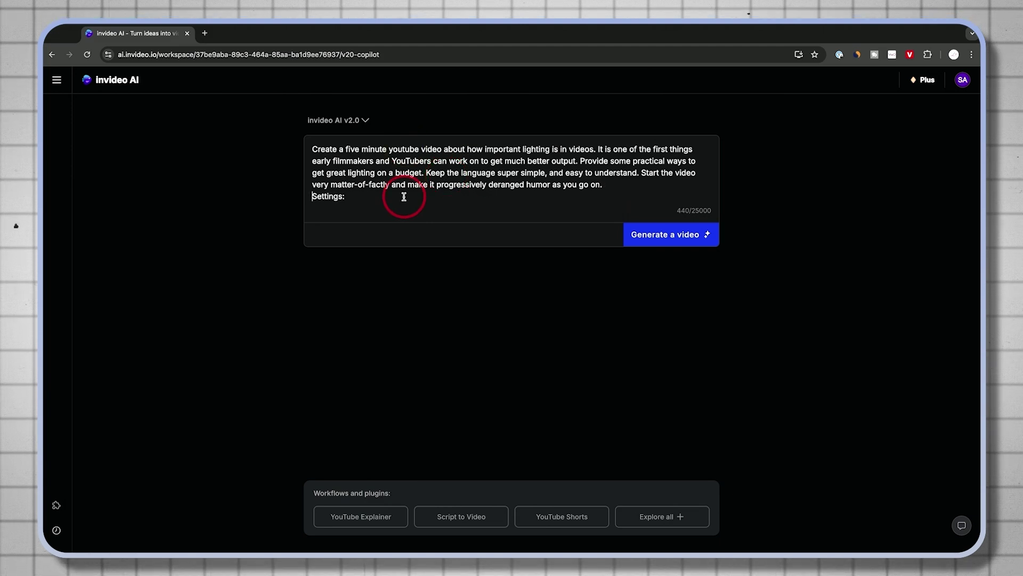
type("1. Use my voice Voice 1 - User's voice")
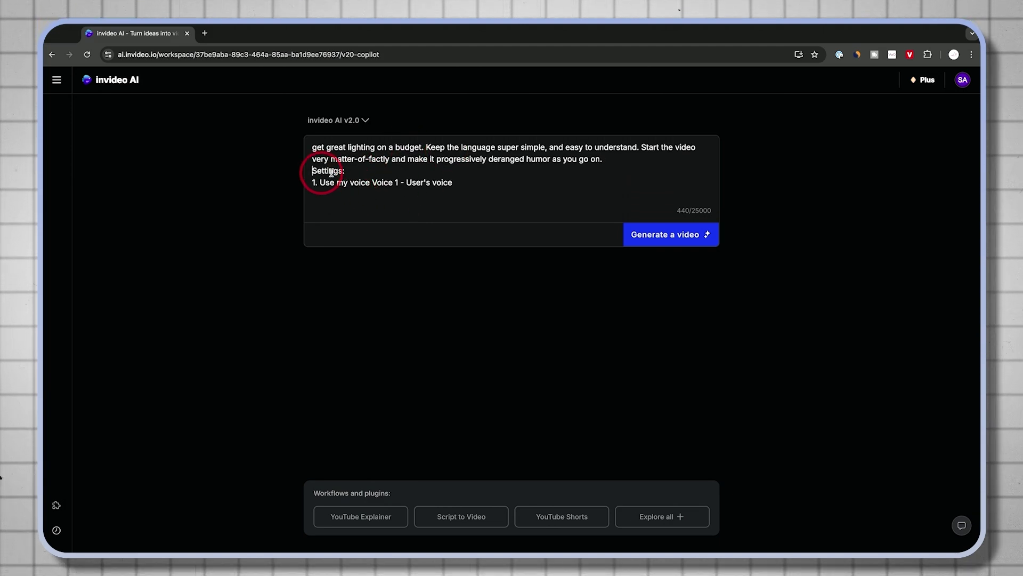
key("ctrl+z")
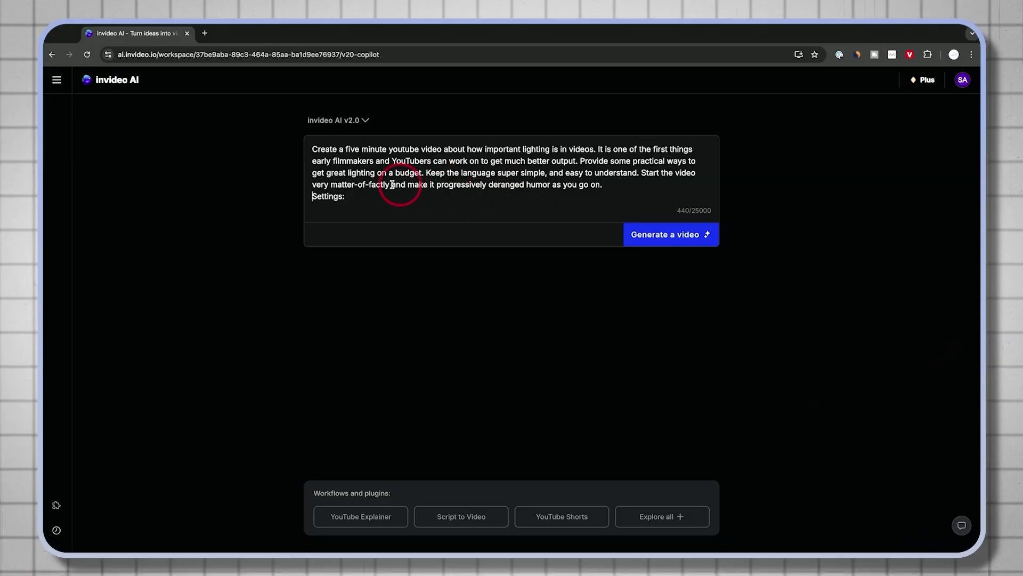
- Delete the 'deranged humor' clause from the prompt and generate the video
left_click_drag(392, 185, 559, 185)
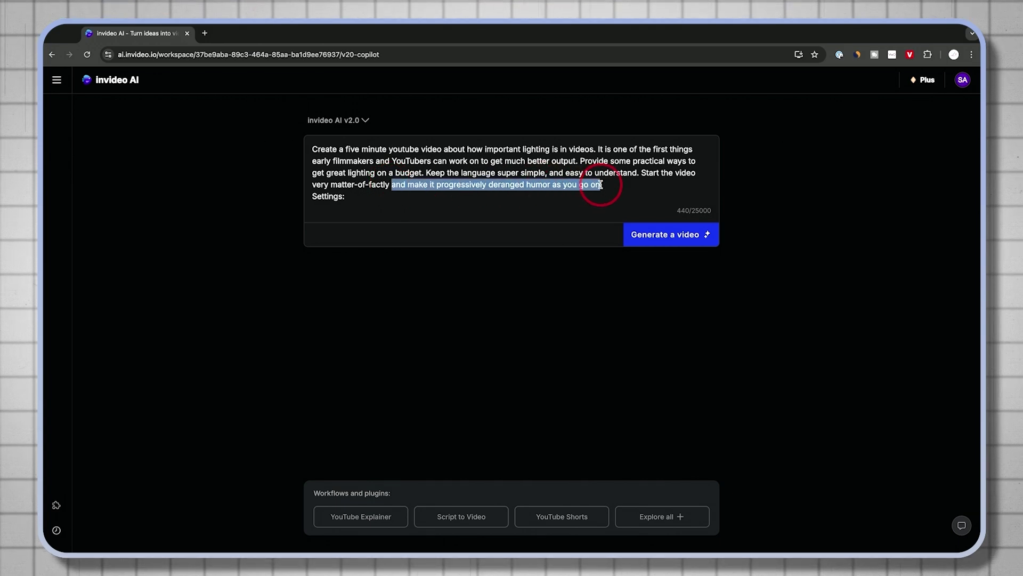
key("BackSpace")
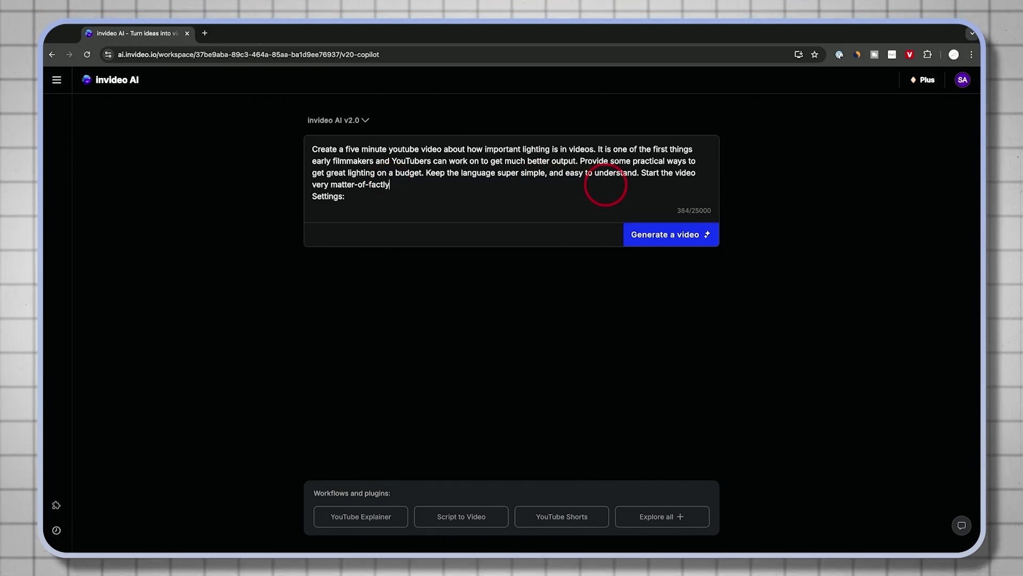
scroll(499, 180, "down", 1)
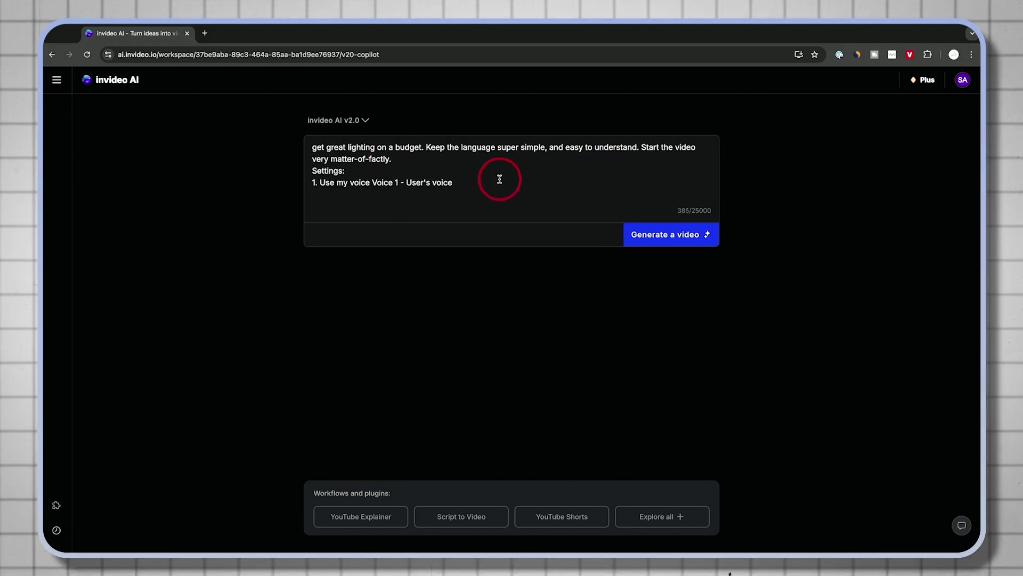
left_click(670, 237)
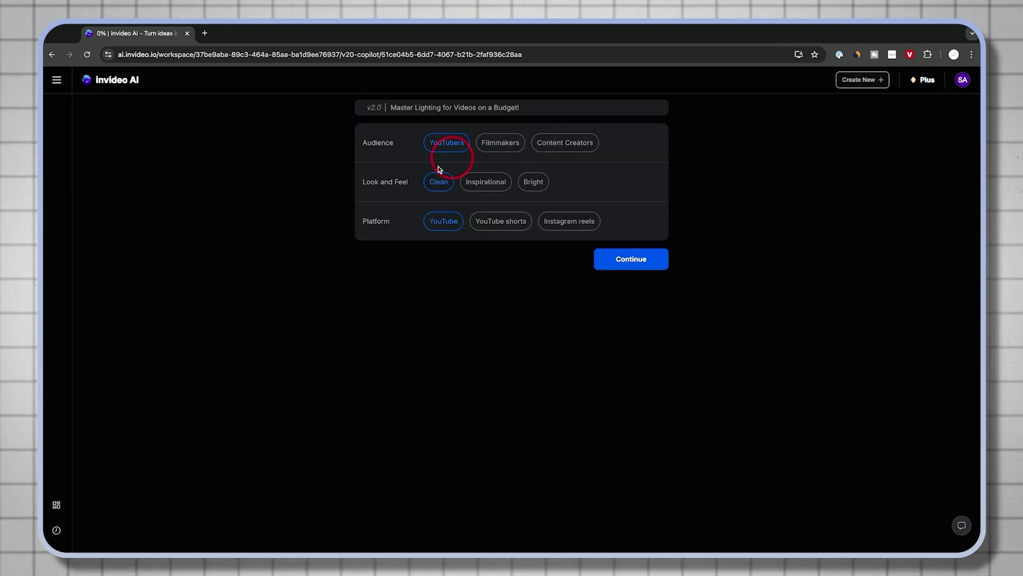
- Keep YouTubers, Clean and YouTube to generate 'Master Lighting for Videos on a Budget!'
left_click(661, 260)
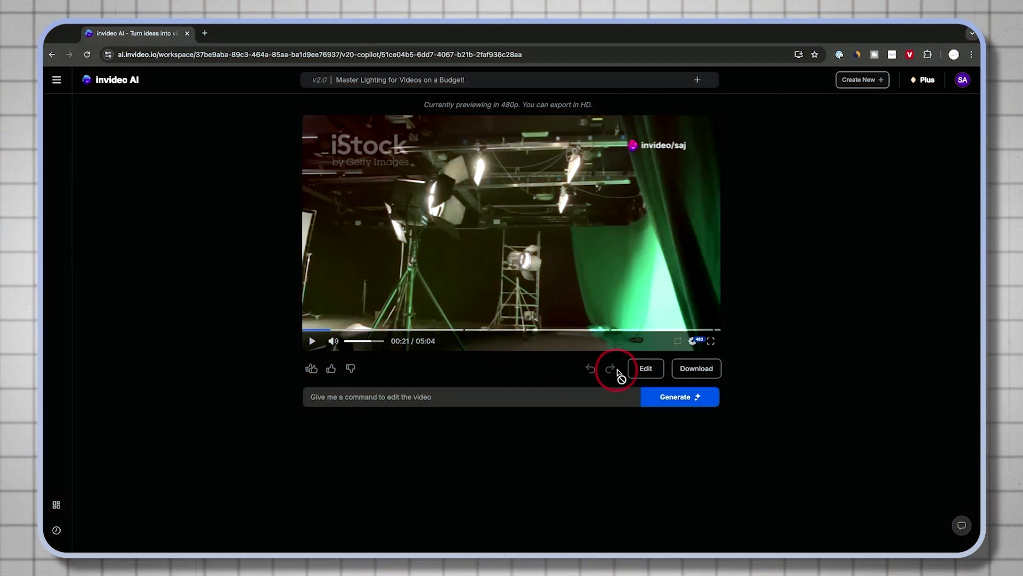
- Enter the edit command 'translate the video to Spanish' and run it
left_click(395, 394)
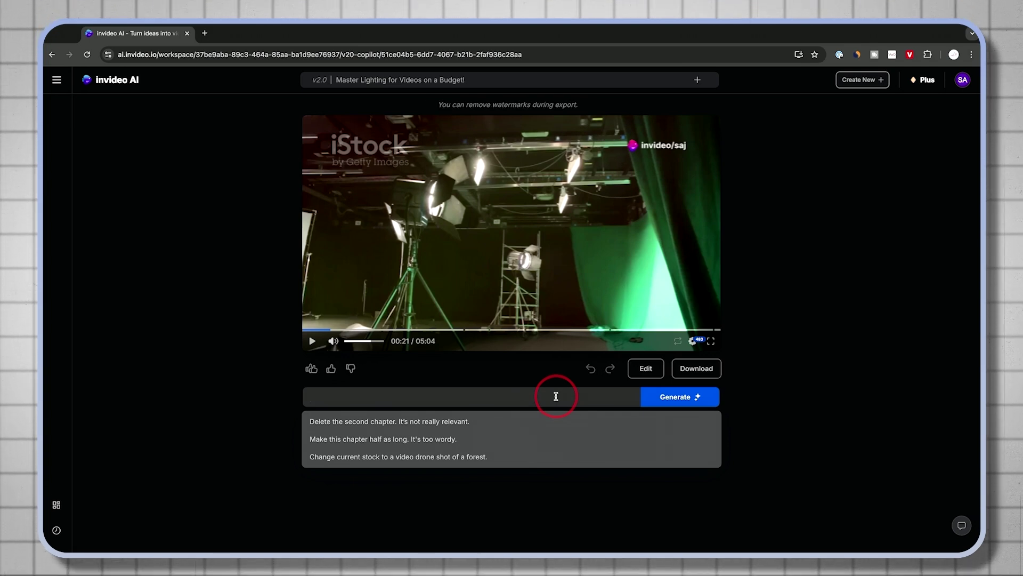
type("translate the video to Spanish")
left_click(685, 398)
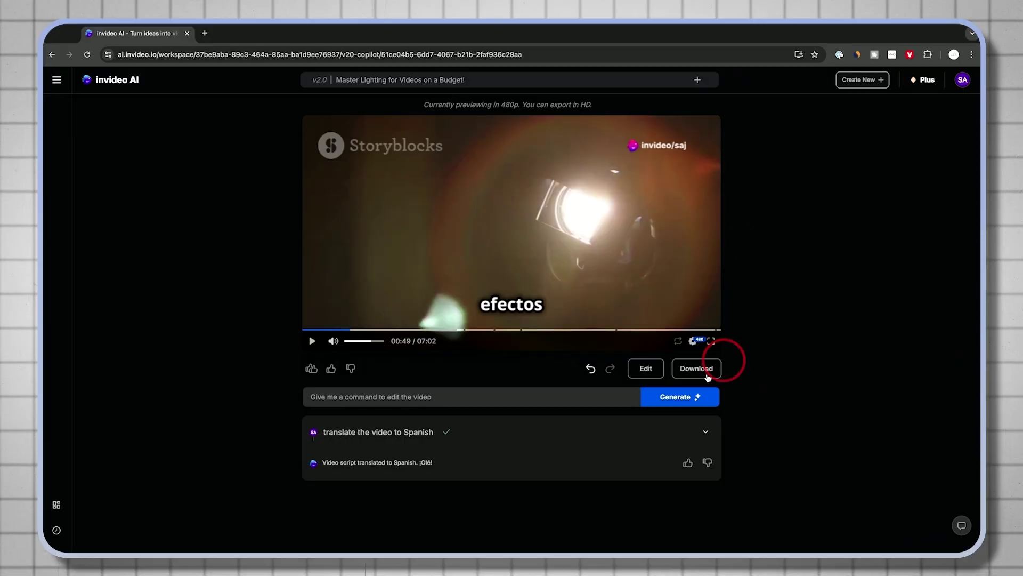
- Download the video at 1080p with no watermarks and no invideo branding
left_click(696, 369)
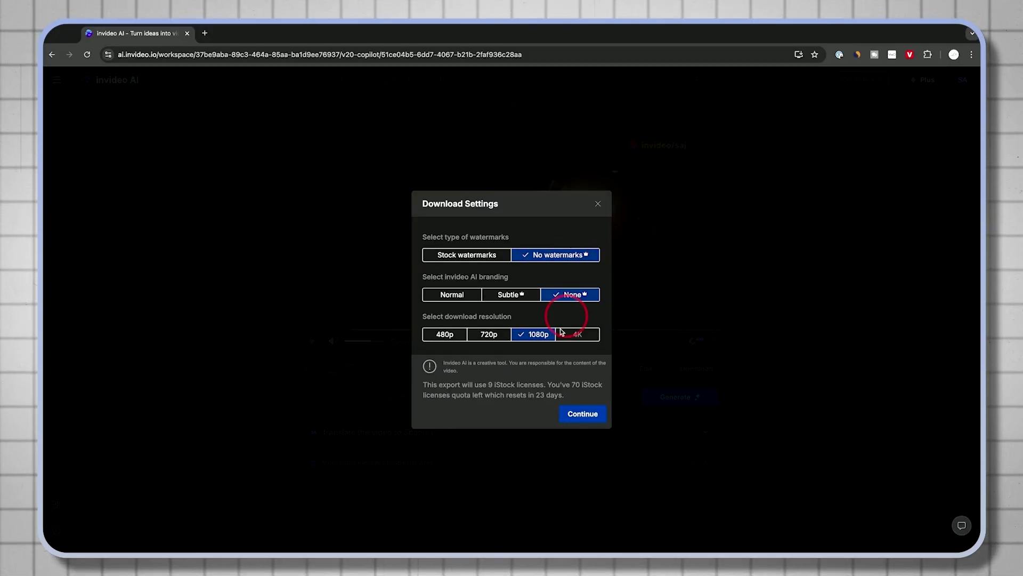
left_click(589, 415)
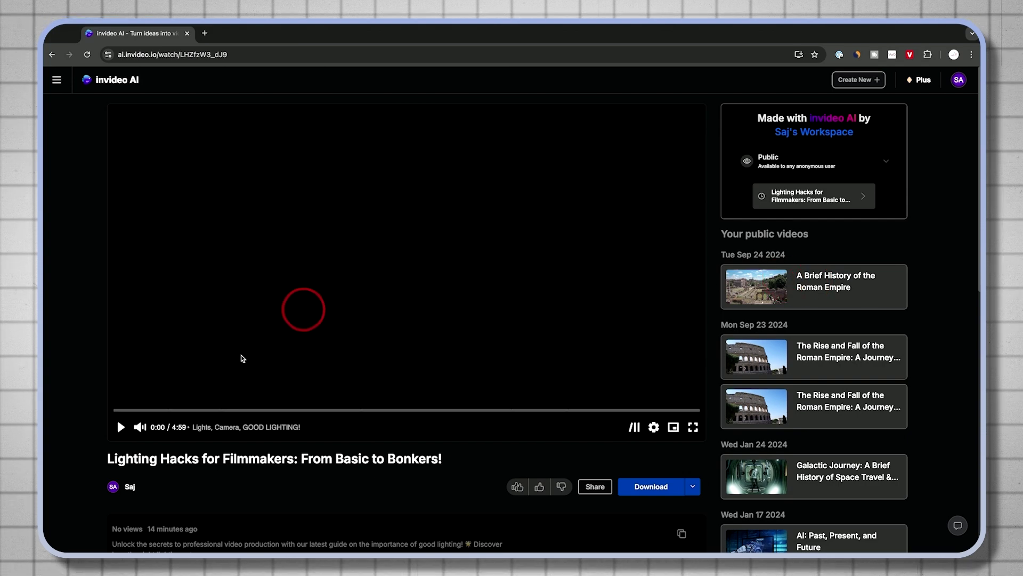
- Play the exported 'Lighting Hacks for Filmmakers' video on its watch page
left_click(118, 432)
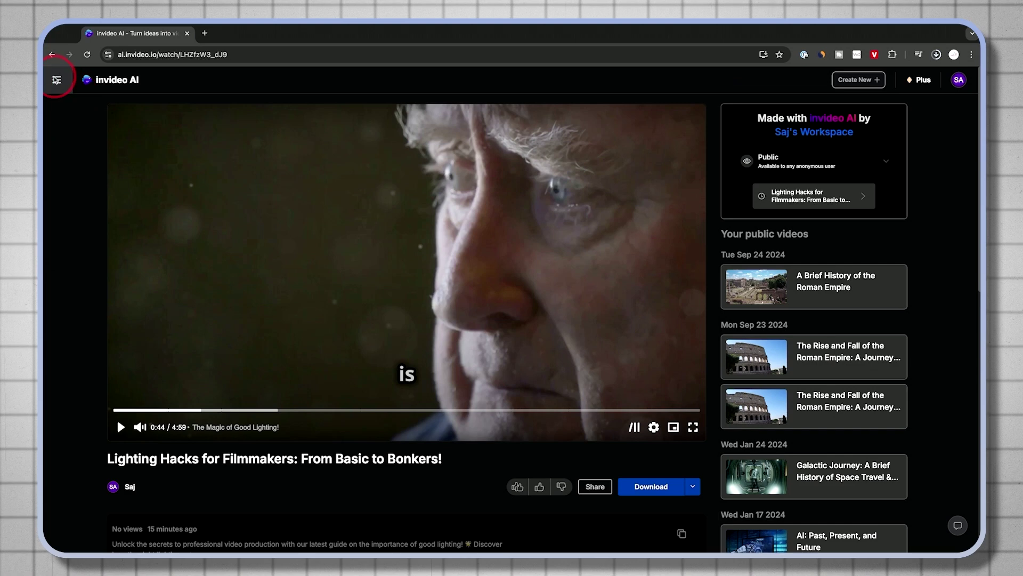
- Return to the workspace Home page through the side menu
left_click(57, 80)
left_click(59, 109)
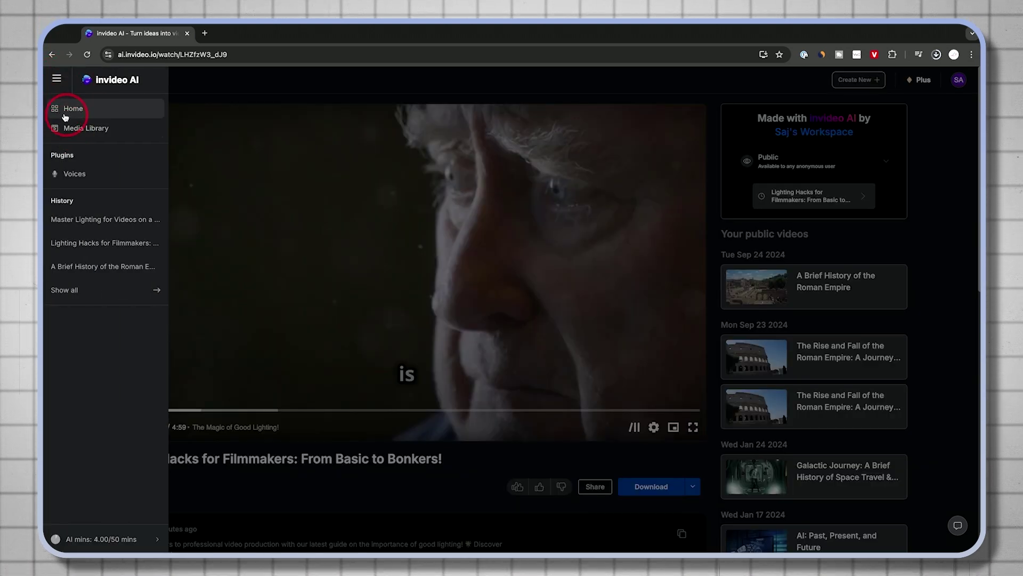